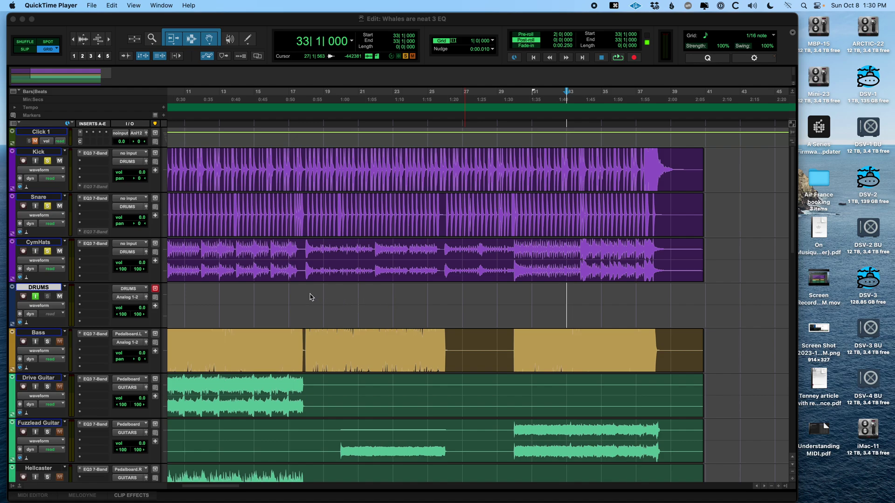
# - Select the whole Snare clip and open the export settings for the selected clip
pyautogui.moveTo(482, 21); pyautogui.dragTo(484, 21)
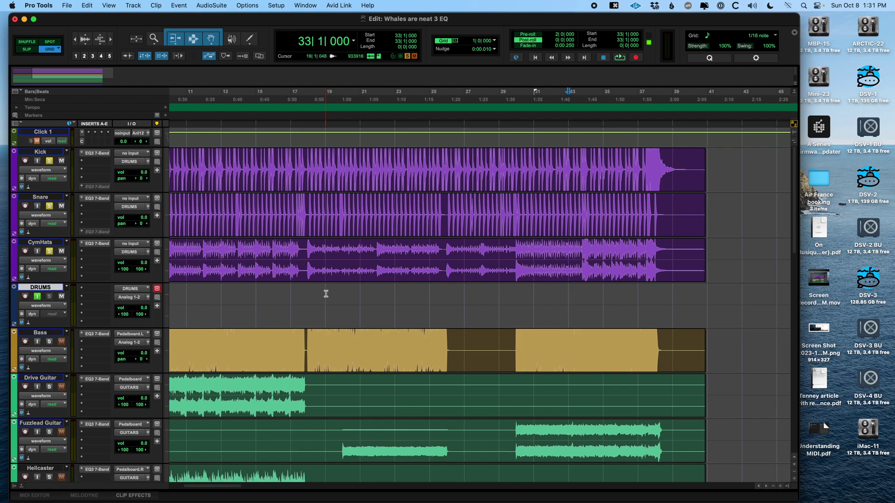
pyautogui.moveTo(326, 293); pyautogui.dragTo(398, 294)
pyautogui.click(396, 294)
pyautogui.click(469, 231)
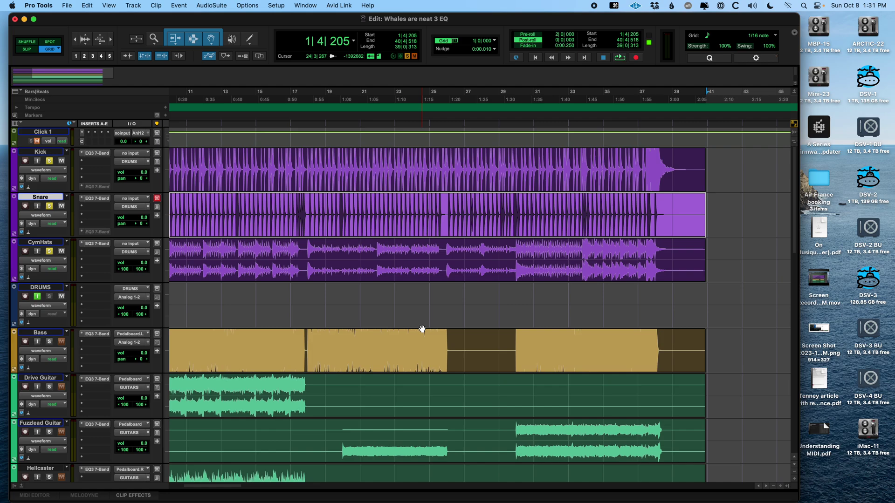
pyautogui.press('shift+super+k')
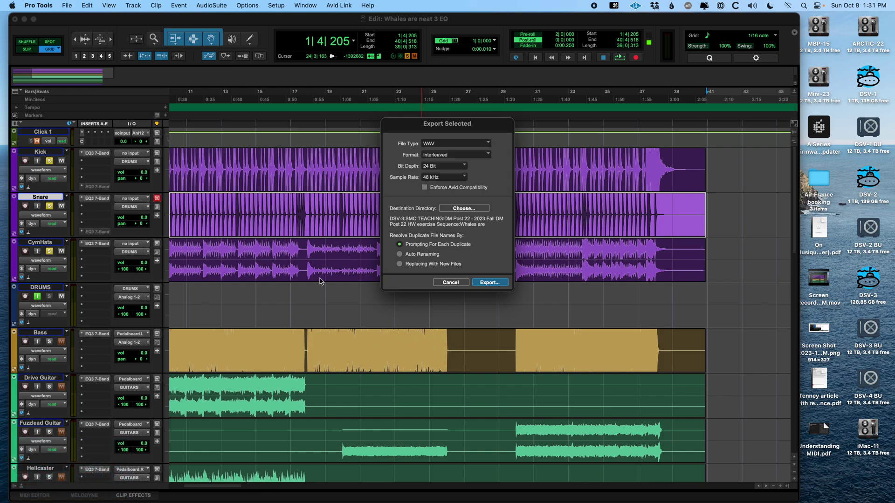
# - Set the export file type to WAV and the format to Interleaved
pyautogui.click(450, 146)
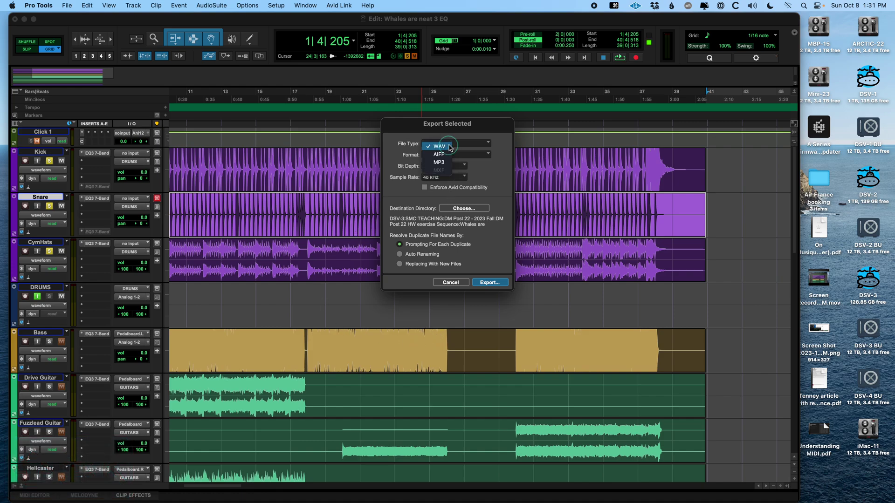
pyautogui.click(494, 176)
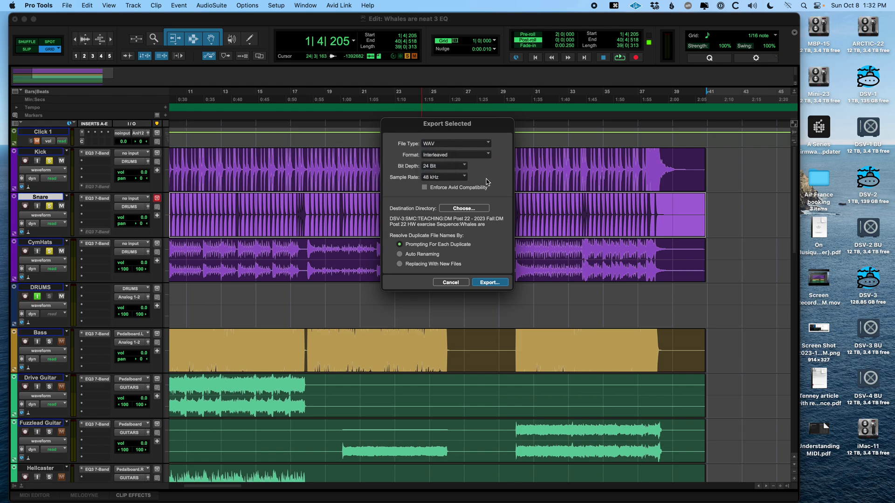
pyautogui.click(486, 156)
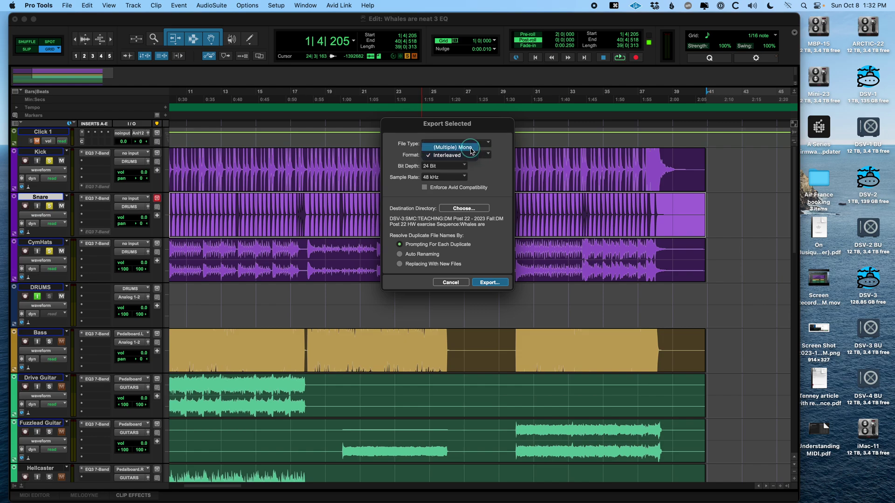
pyautogui.click(478, 166)
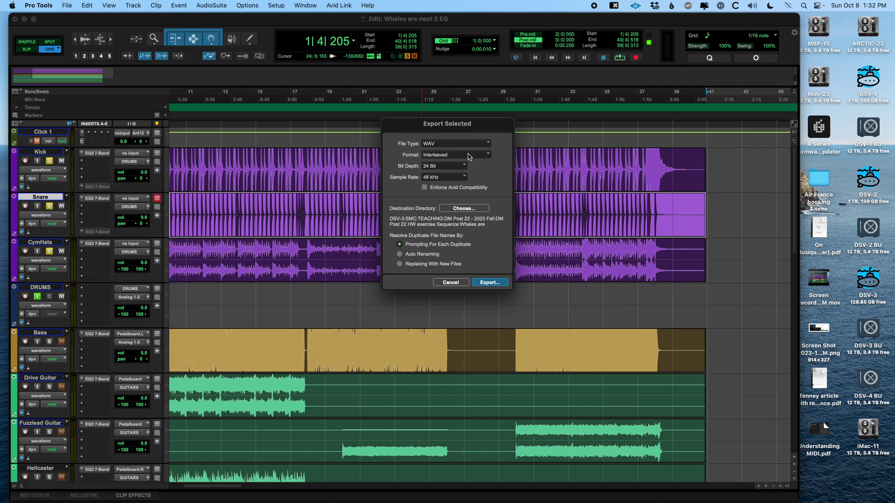
pyautogui.click(469, 156)
pyautogui.click(471, 144)
pyautogui.click(484, 158)
pyautogui.click(484, 166)
# - Set the export bit depth to 24 Bit and the sample rate to 48 kHz
pyautogui.click(444, 172)
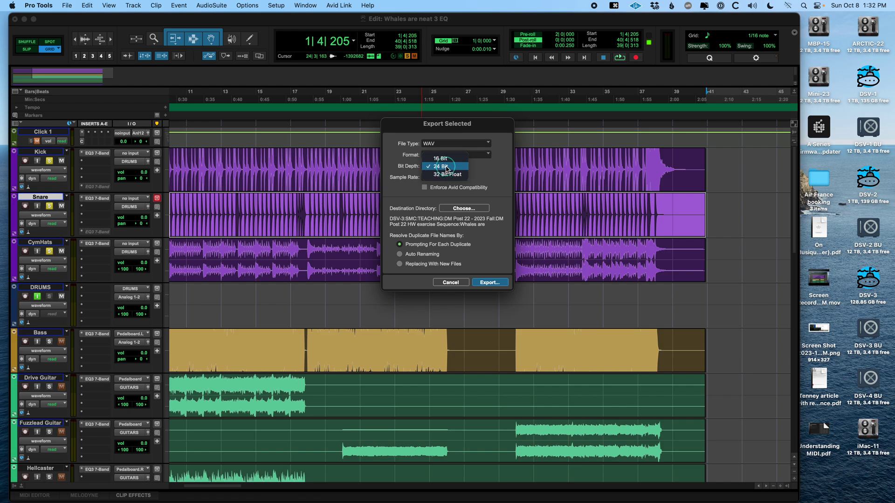
pyautogui.click(446, 169)
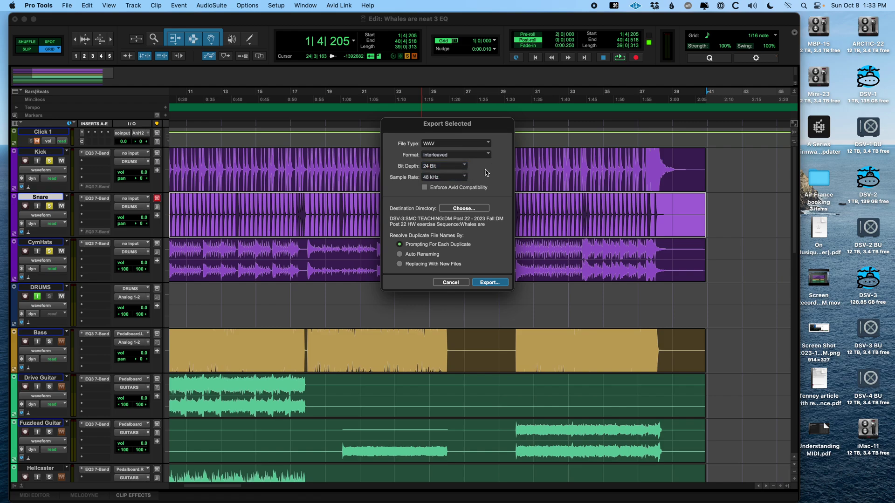
pyautogui.click(458, 168)
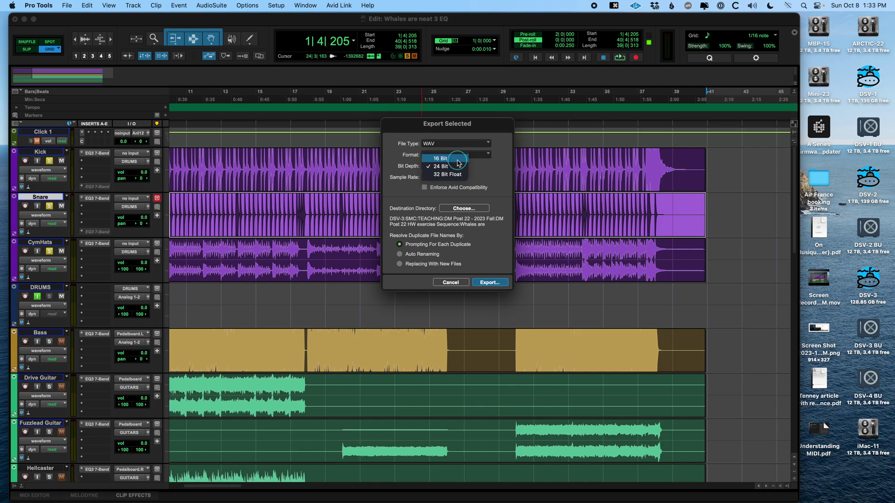
pyautogui.click(454, 167)
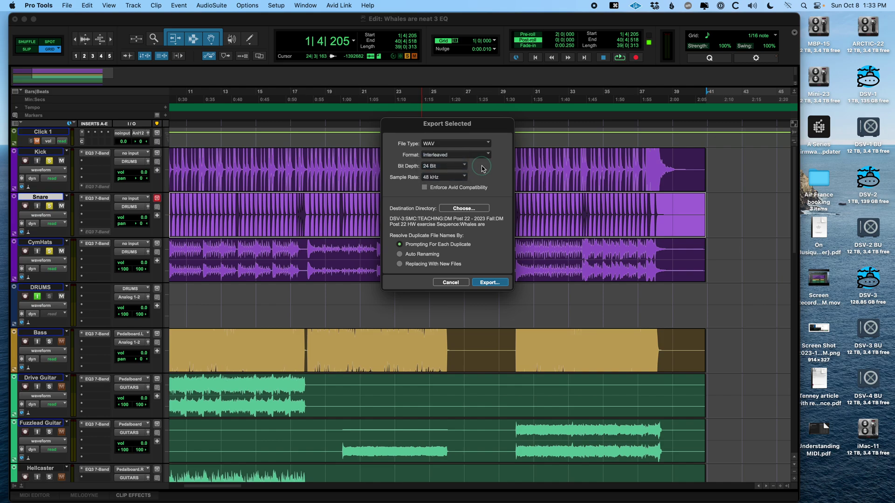
pyautogui.click(458, 179)
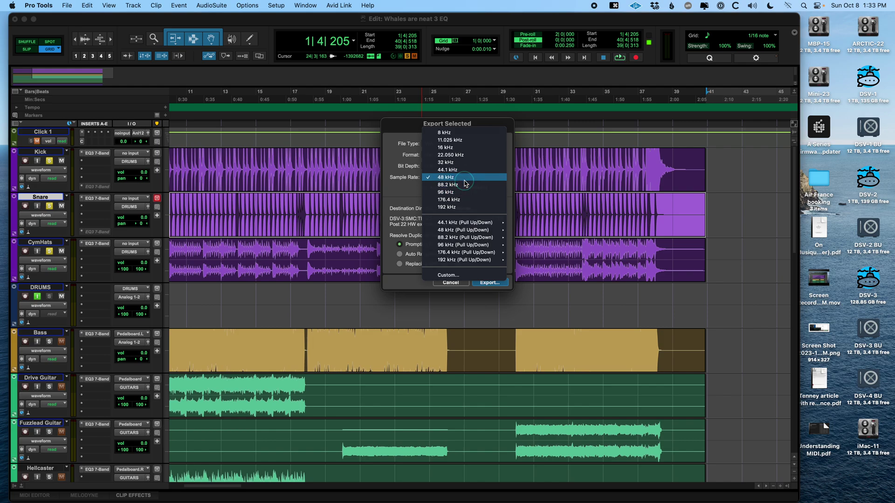
pyautogui.click(464, 178)
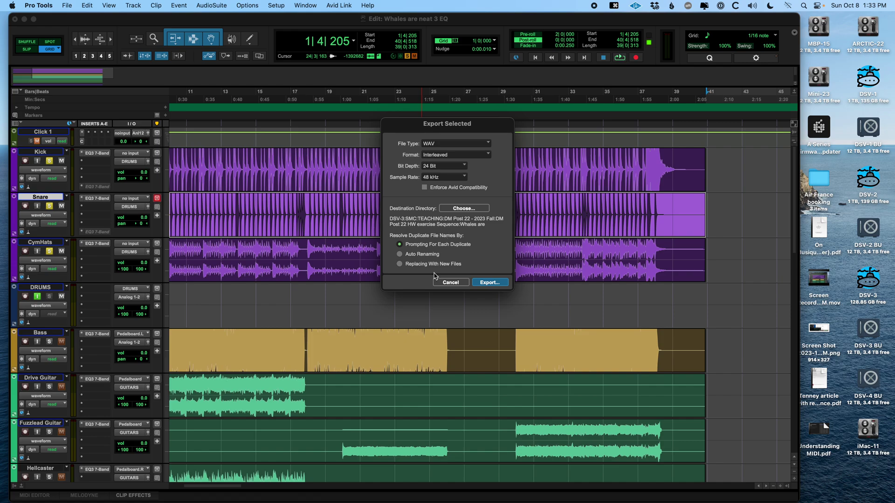
# - Choose the Desktop as the destination directory and export the Snare clip
pyautogui.click(459, 211)
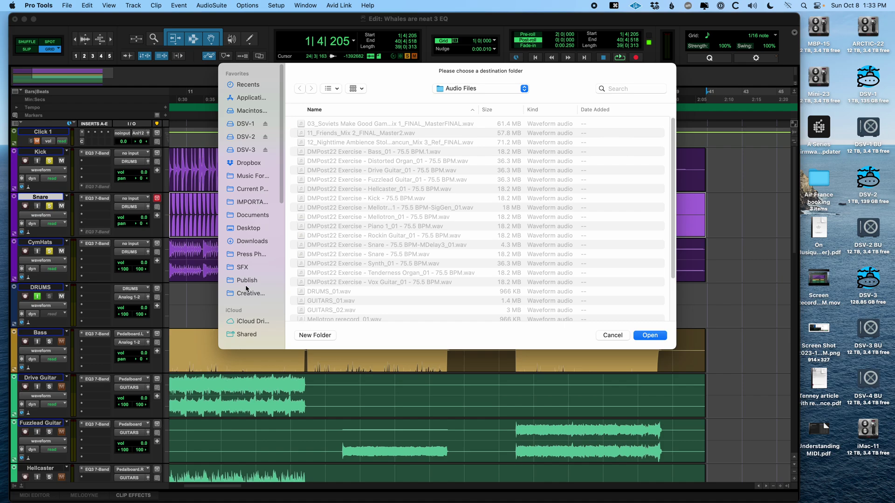
pyautogui.click(238, 228)
pyautogui.click(645, 336)
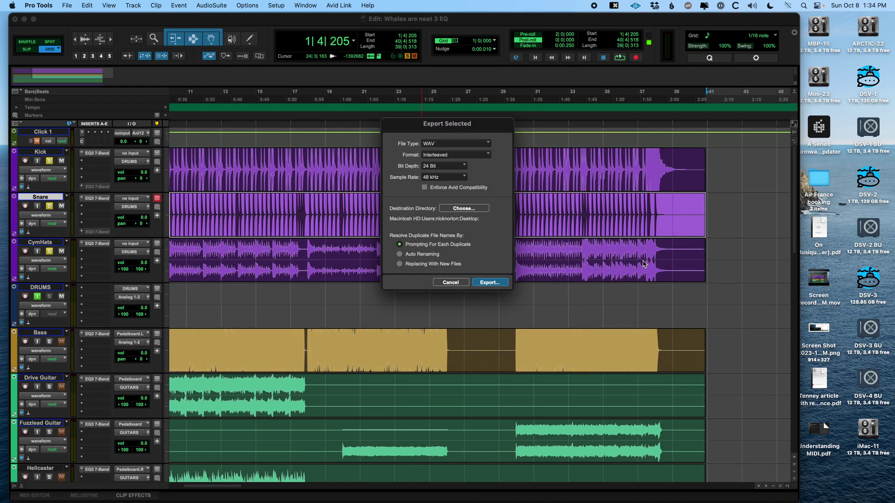
pyautogui.click(500, 282)
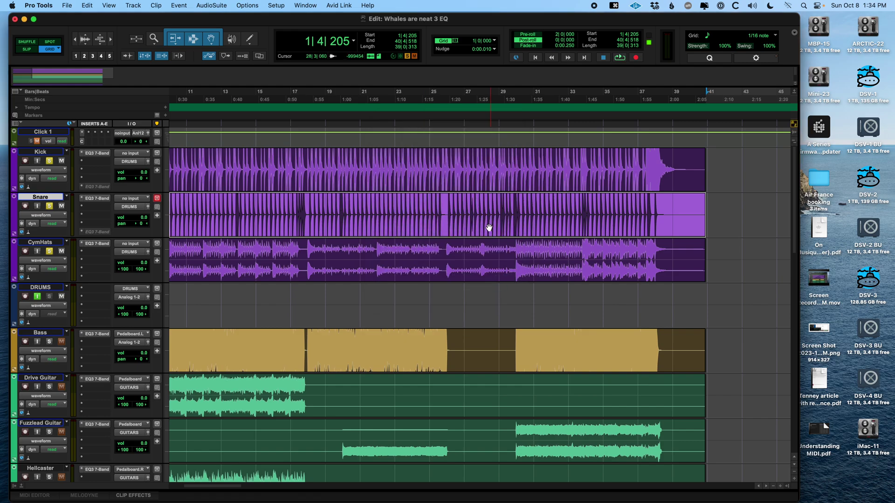
# - Minimise the browser window behind the session and reposition the Edit window beside the desktop's file icons
pyautogui.moveTo(439, 14); pyautogui.dragTo(415, 85)
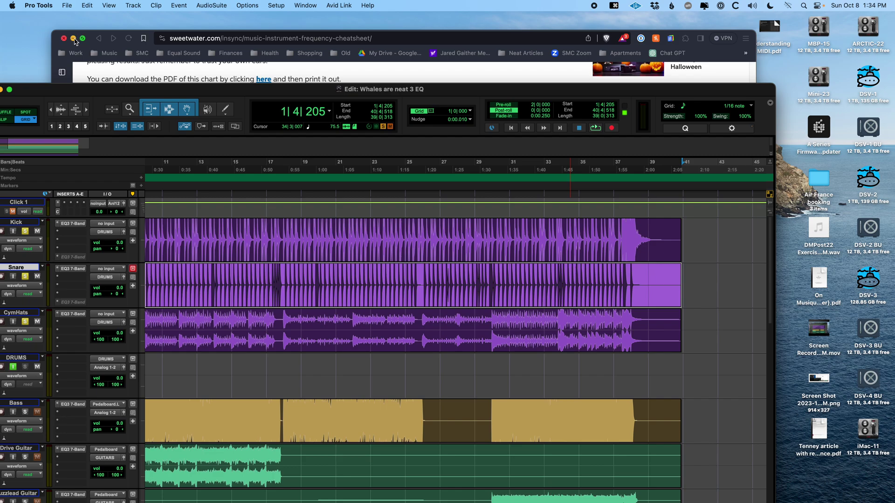
pyautogui.click(74, 39)
pyautogui.moveTo(147, 88); pyautogui.dragTo(163, 35)
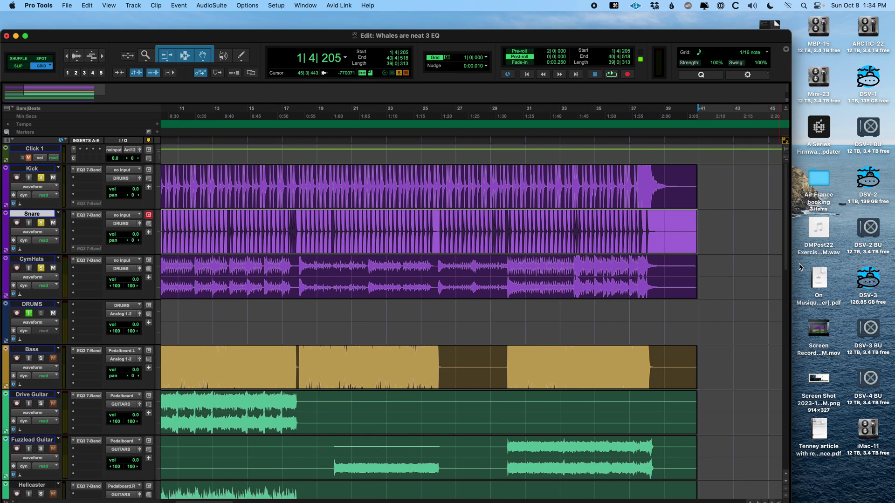
pyautogui.click(800, 266)
pyautogui.moveTo(738, 41); pyautogui.dragTo(604, 37)
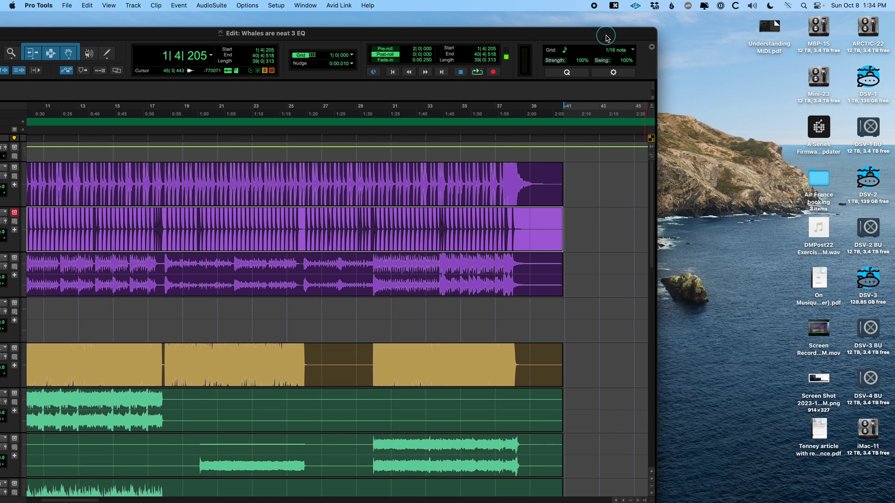
pyautogui.moveTo(603, 38); pyautogui.dragTo(746, 24)
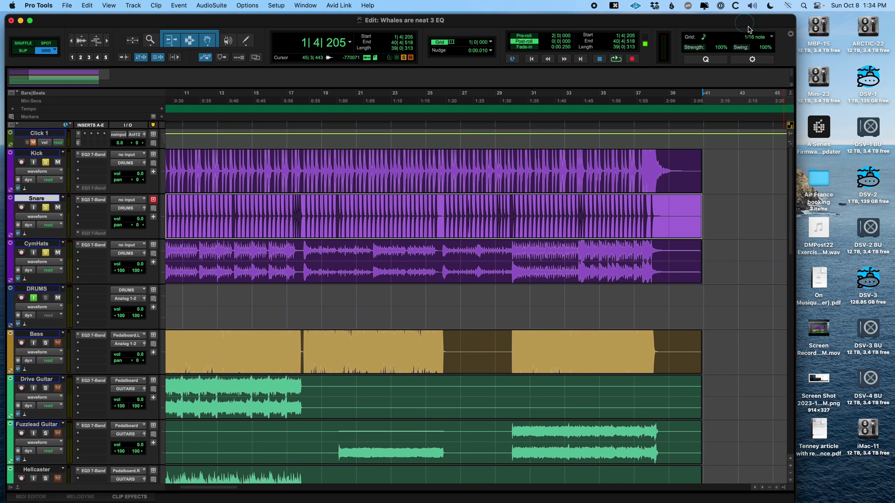
# - Preview the exported Snare WAV file on the desktop, listen to it partway through and close the preview
pyautogui.click(827, 240)
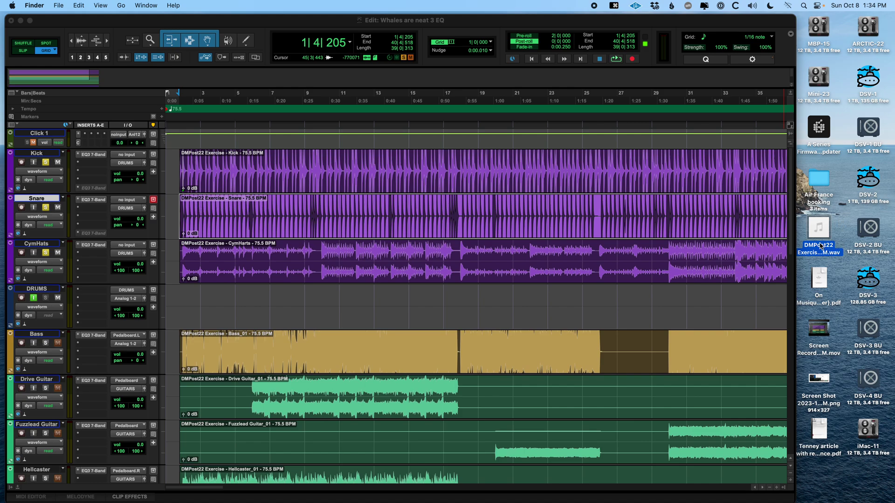
pyautogui.moveTo(826, 235)
pyautogui.press('space')
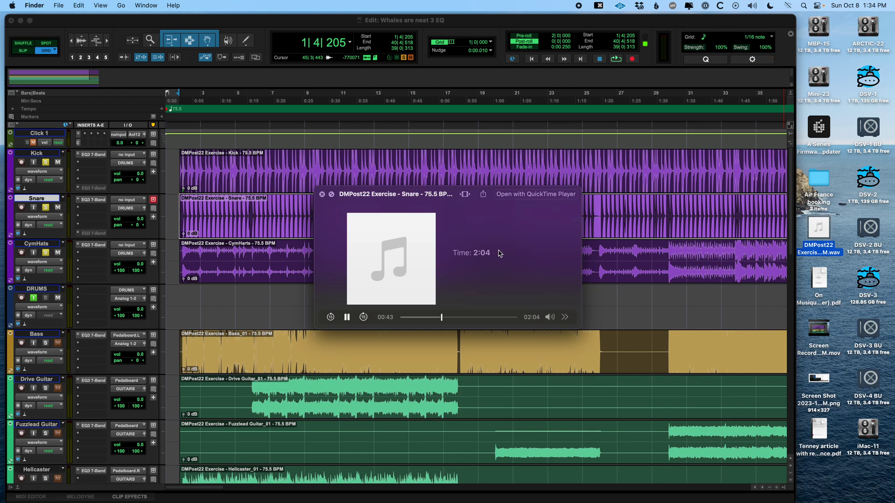
pyautogui.press('space')
# - Solo only the Snare track and listen to it from bar 15
pyautogui.click(415, 205)
pyautogui.hotkey('shift', 's')
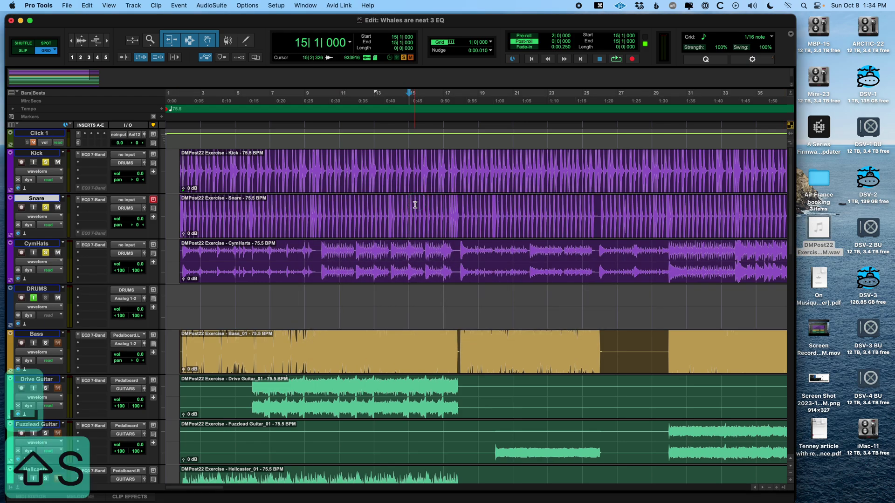
pyautogui.hotkey('shift', 's')
pyautogui.press('space')
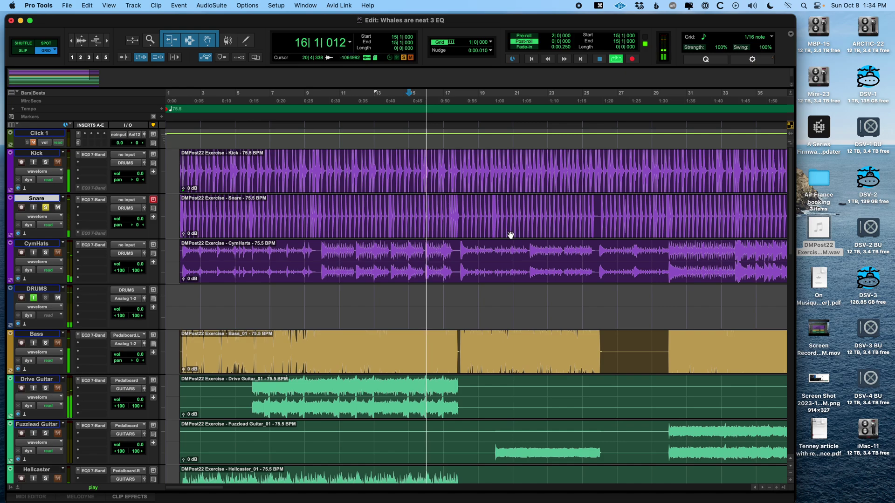
pyautogui.press('space')
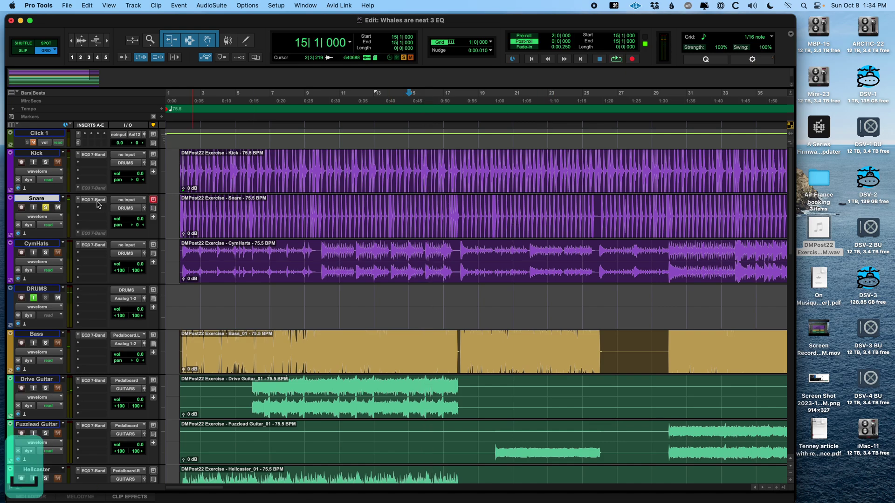
# - Bypass the Snare track's EQ3 7-Band insert, listen from bar 15 and re-enable the insert
pyautogui.keyDown('super'); pyautogui.click(93, 200); pyautogui.keyUp('super')
pyautogui.press('space')
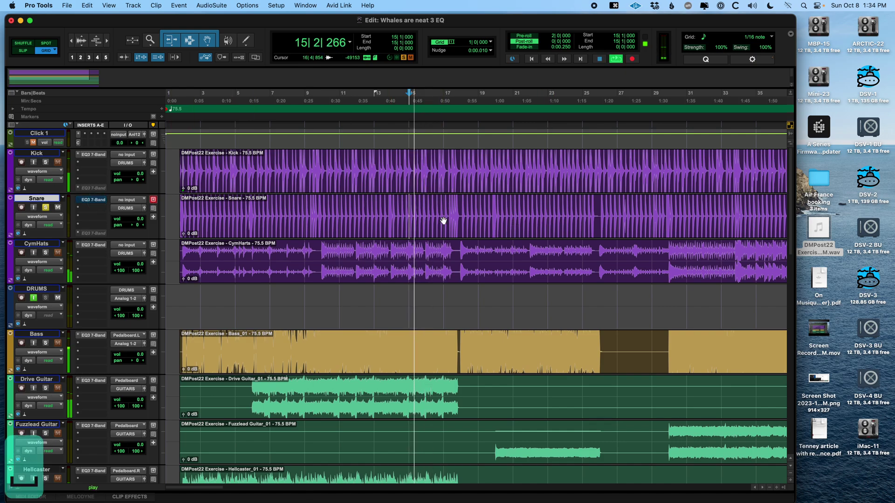
pyautogui.press('space')
pyautogui.keyDown('super'); pyautogui.click(101, 201); pyautogui.keyUp('super')
# - Select the entire Snare clip in the full-song view
pyautogui.click(360, 208)
pyautogui.press('r')
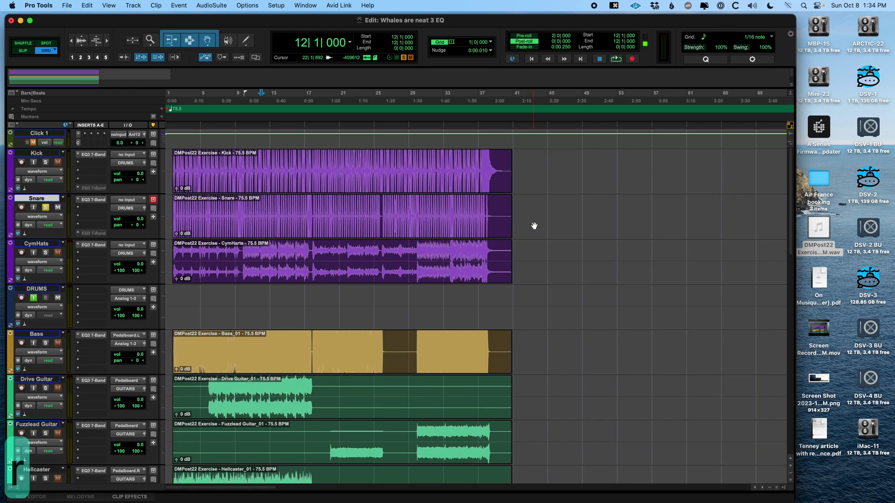
pyautogui.click(395, 224)
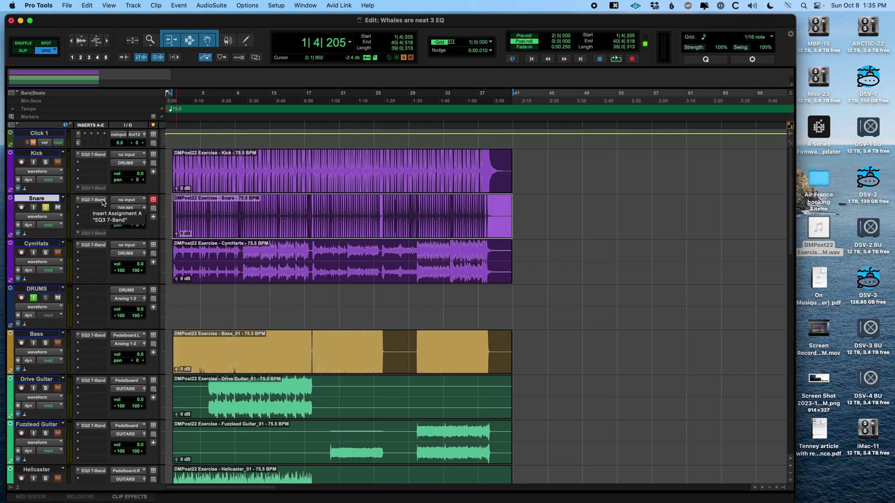
# - Place the cursor at bar 13 on the Snare track and solo the CymHats and Kick tracks too
pyautogui.click(270, 212)
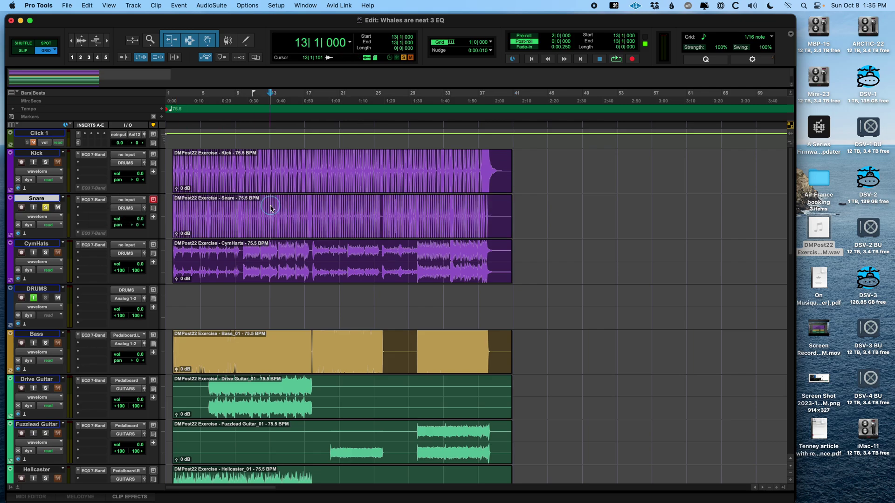
pyautogui.click(45, 252)
pyautogui.click(46, 163)
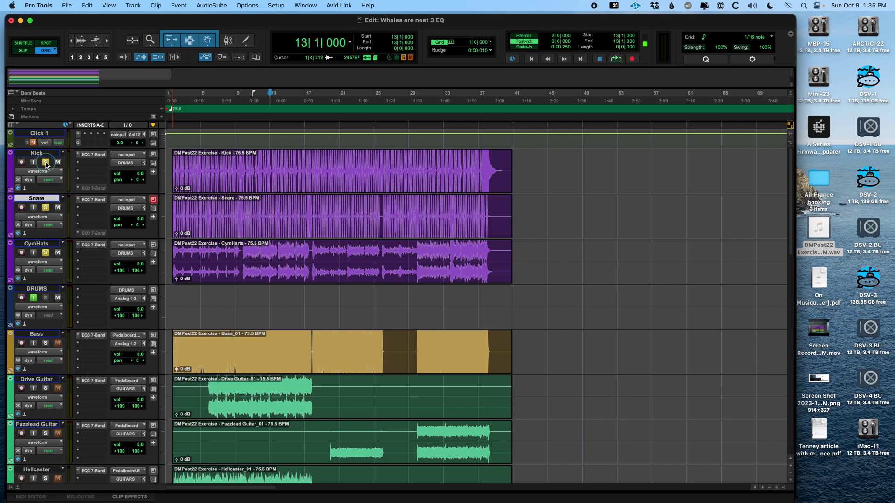
# - Assign the Snare track's output to the DRUMS (Stereo) bus
pyautogui.click(38, 289)
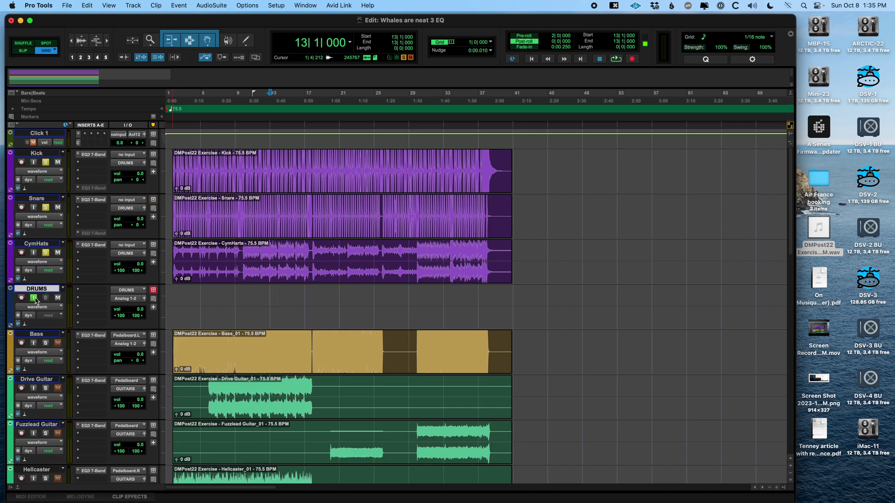
pyautogui.click(45, 155)
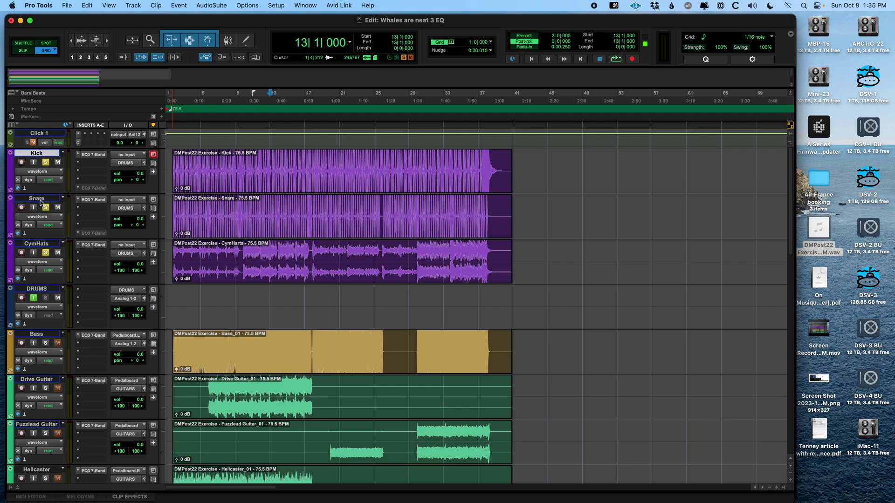
pyautogui.click(126, 208)
pyautogui.moveTo(128, 210)
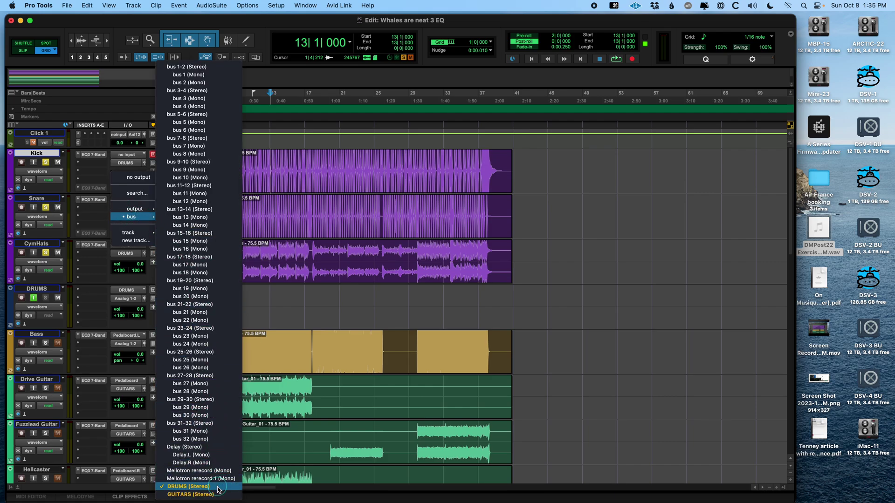
pyautogui.click(218, 487)
# - Record the drum bus onto the armed DRUMS track for about two bars, starting at bar 11
pyautogui.click(250, 294)
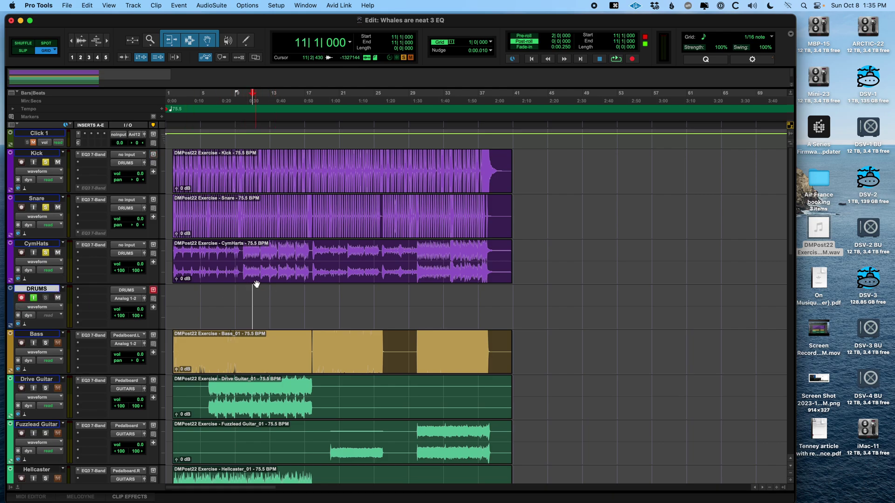
pyautogui.press('3')
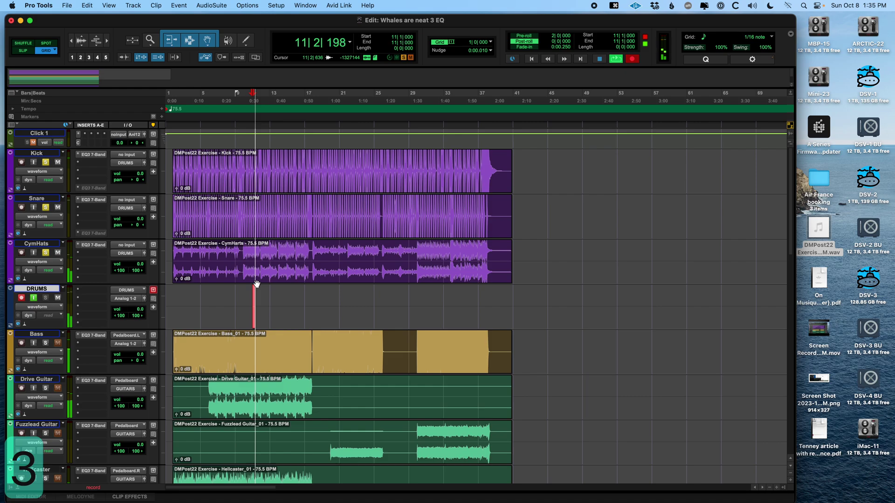
pyautogui.press('t')
pyautogui.press('t')
pyautogui.press('t')
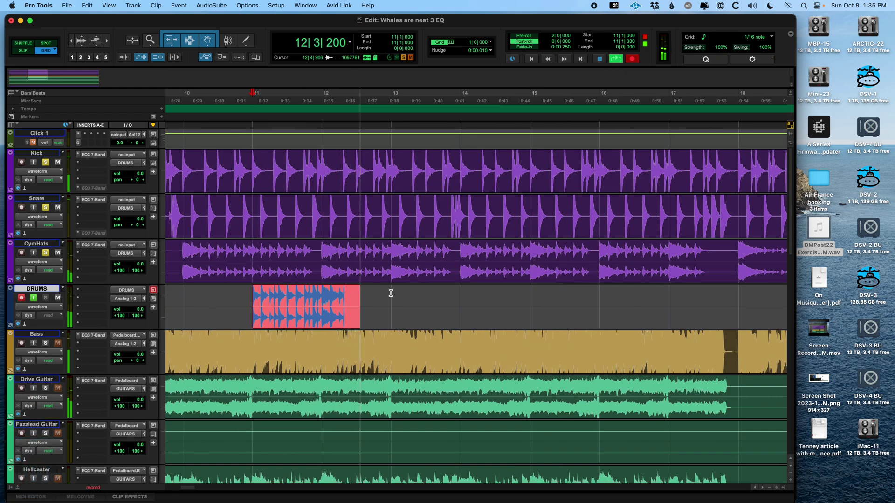
pyautogui.press('space')
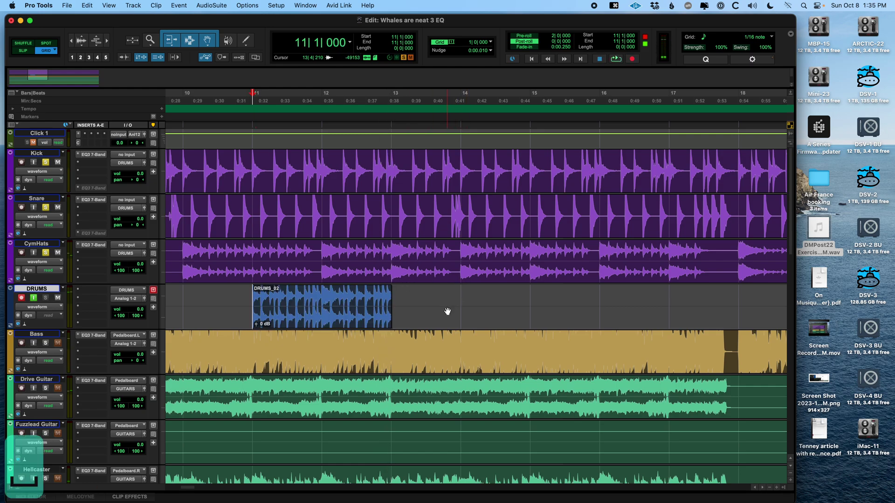
# - Export the newly recorded DRUMS clip to the desktop as an interleaved 24-bit, 48 kHz WAV file
pyautogui.click(360, 317)
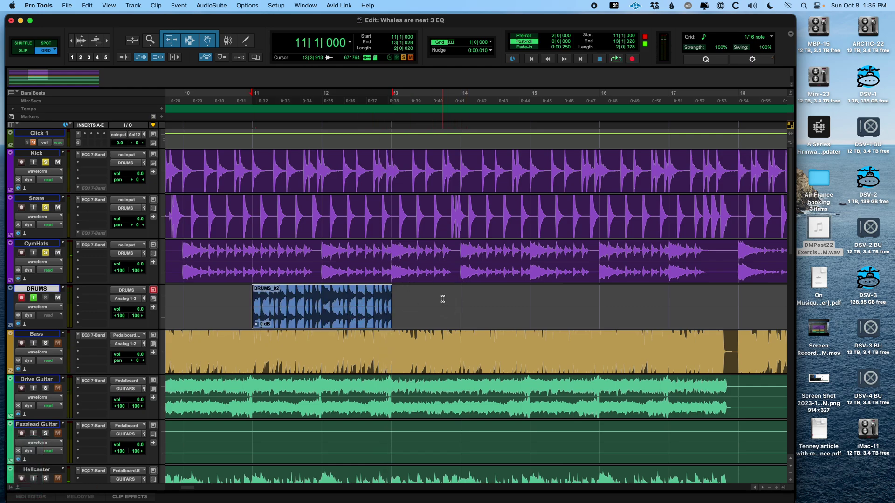
pyautogui.press('shift+super+k')
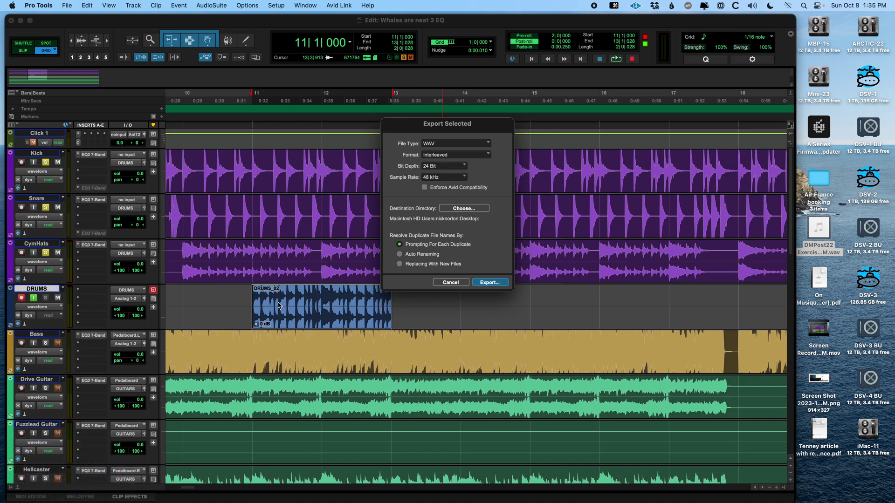
pyautogui.click(501, 284)
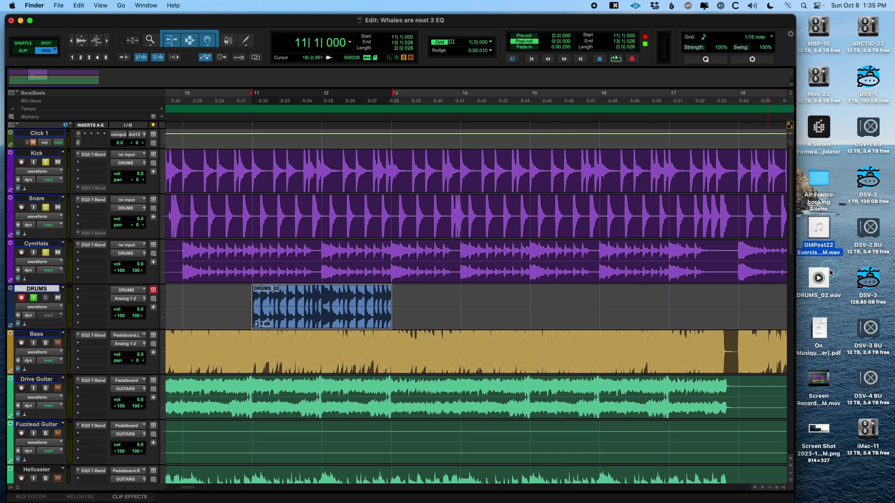
# - Preview the exported DRUMS_02.wav file from the desktop in Finder and close the preview
pyautogui.click(830, 272)
pyautogui.press('space')
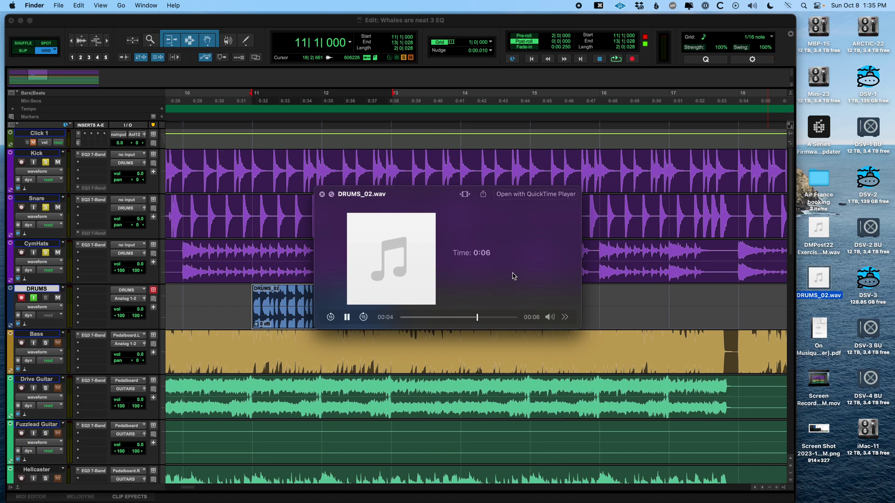
pyautogui.press('space')
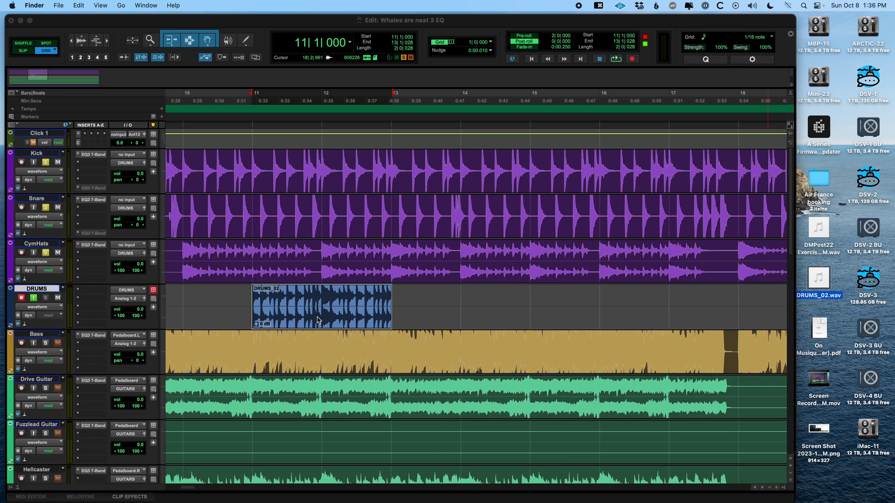
# - Back in Pro Tools, turn off record arming and input monitoring on the DRUMS track and save the session
pyautogui.click(34, 299)
pyautogui.click(200, 296)
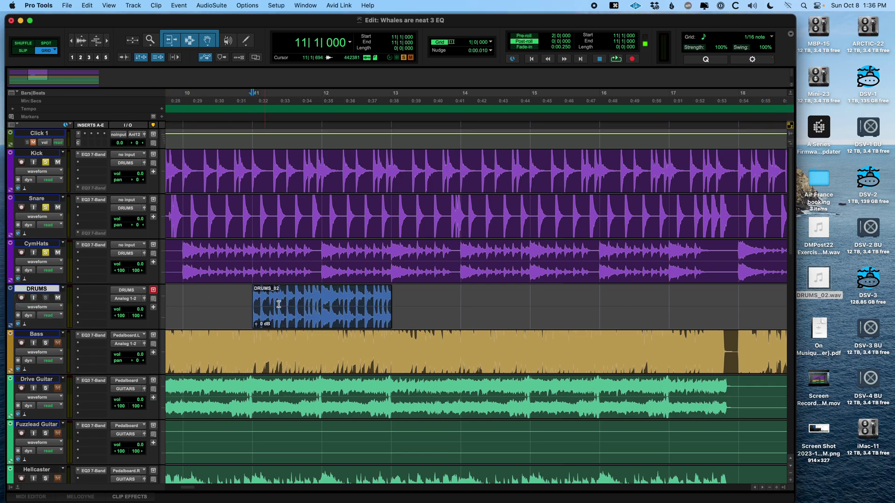
pyautogui.press('r')
pyautogui.press('r')
pyautogui.press('r')
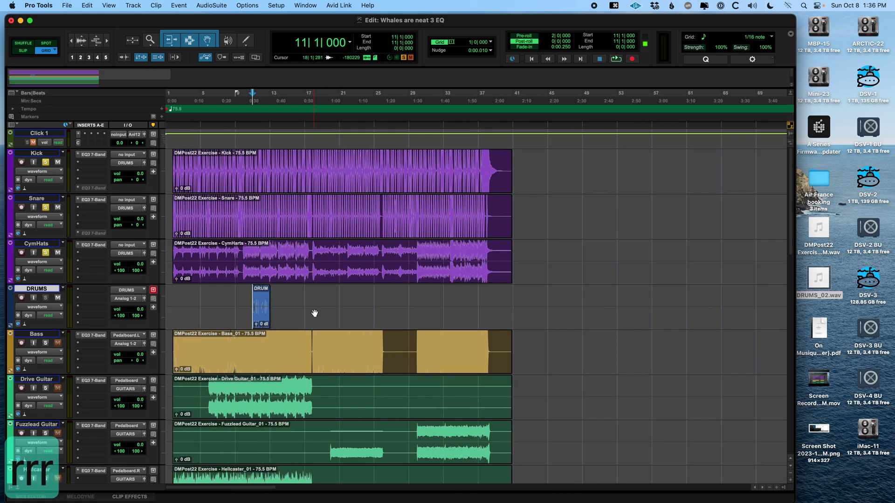
pyautogui.press('super+s')
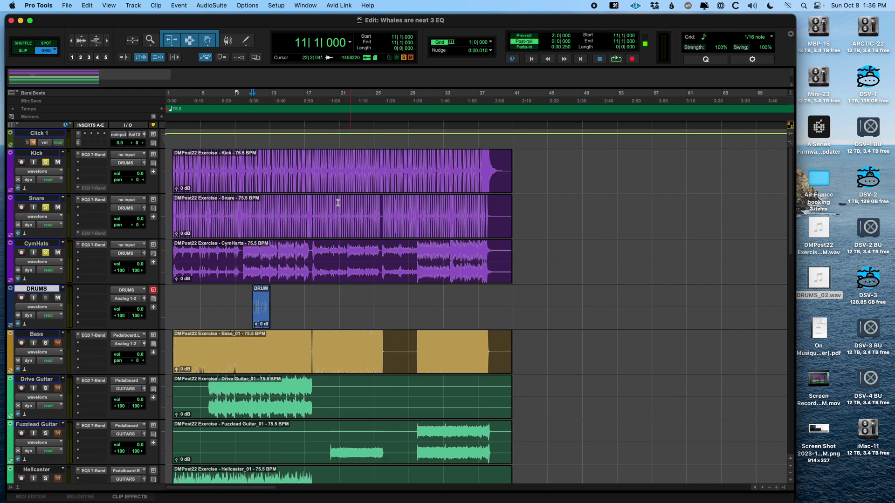
pyautogui.moveTo(270, 164); pyautogui.dragTo(381, 258)
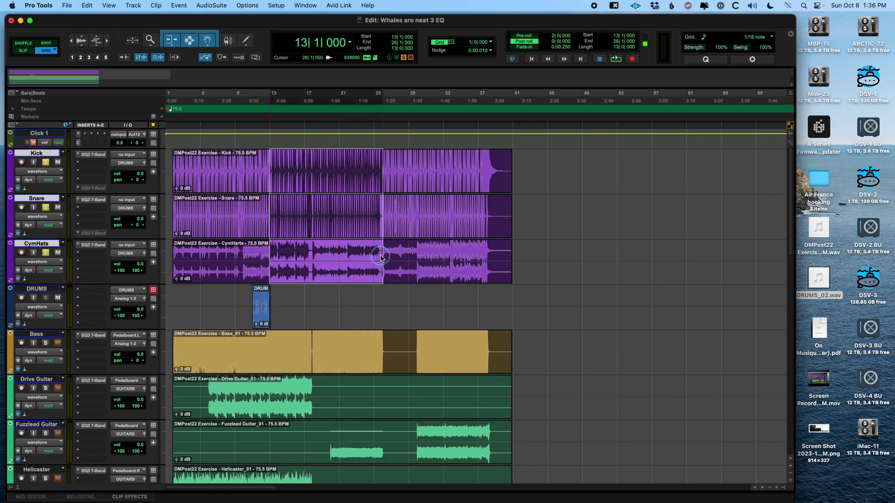
pyautogui.click(323, 253)
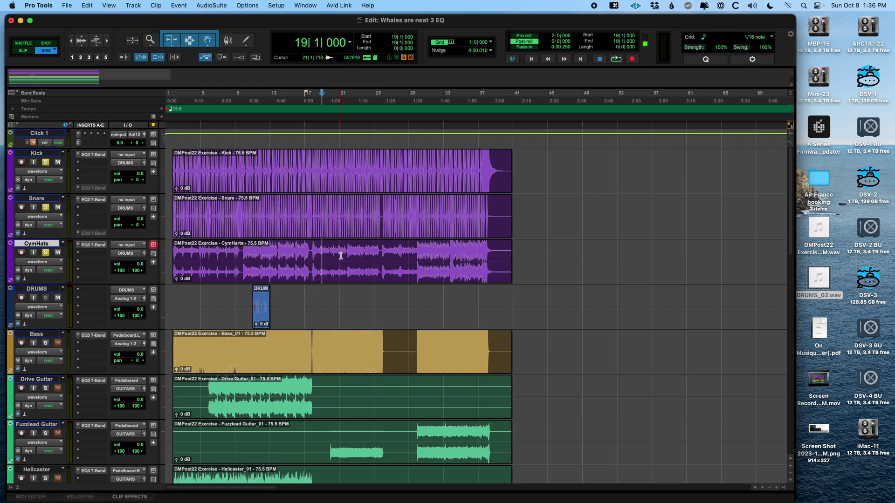
pyautogui.moveTo(209, 301); pyautogui.dragTo(366, 304)
pyautogui.click(404, 303)
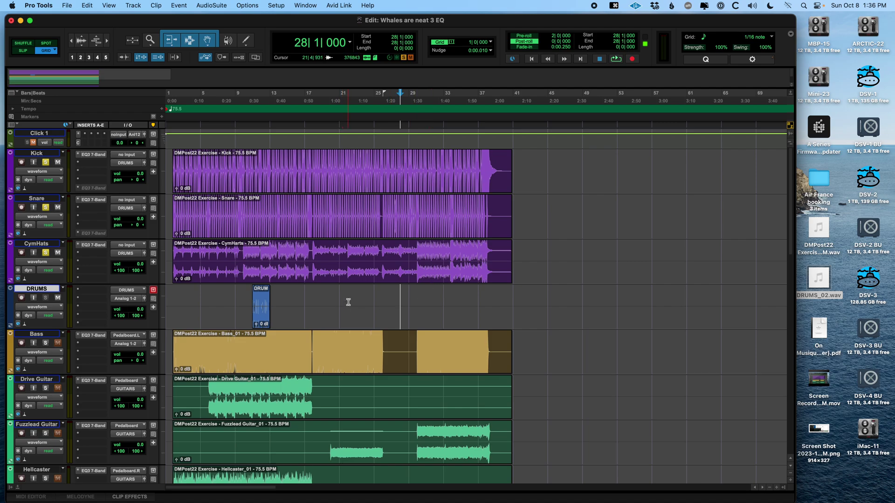
# - Delete the recorded clip from the DRUMS track
pyautogui.click(260, 323)
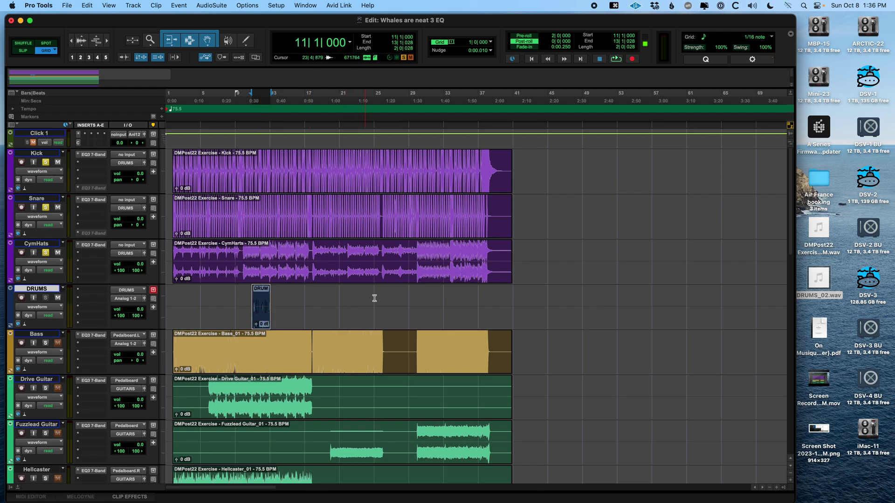
pyautogui.moveTo(218, 294); pyautogui.dragTo(464, 303)
pyautogui.press('Delete')
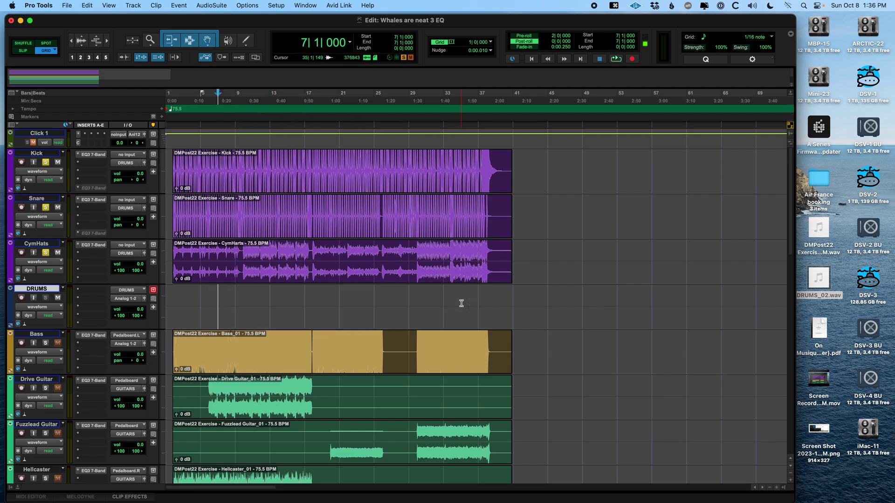
# - Turn input monitoring back on for the DRUMS track and select bars 8 to 26 on it
pyautogui.click(43, 154)
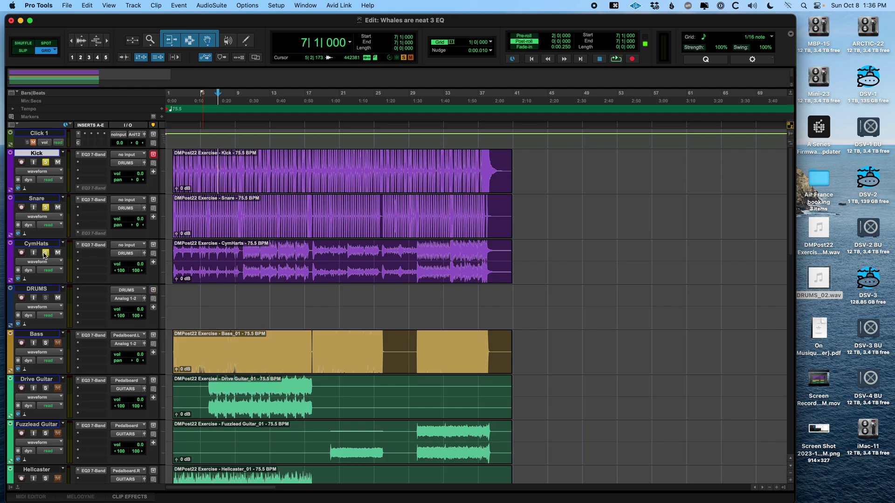
pyautogui.click(244, 290)
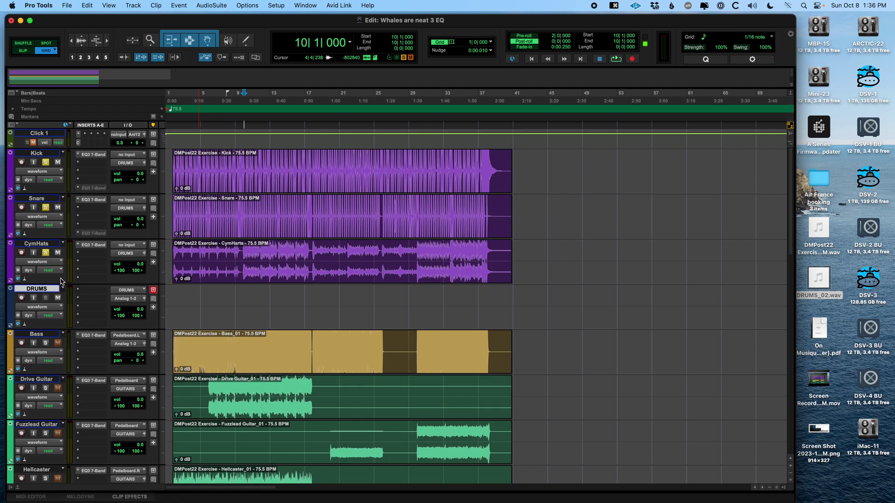
pyautogui.moveTo(256, 260); pyautogui.dragTo(305, 173)
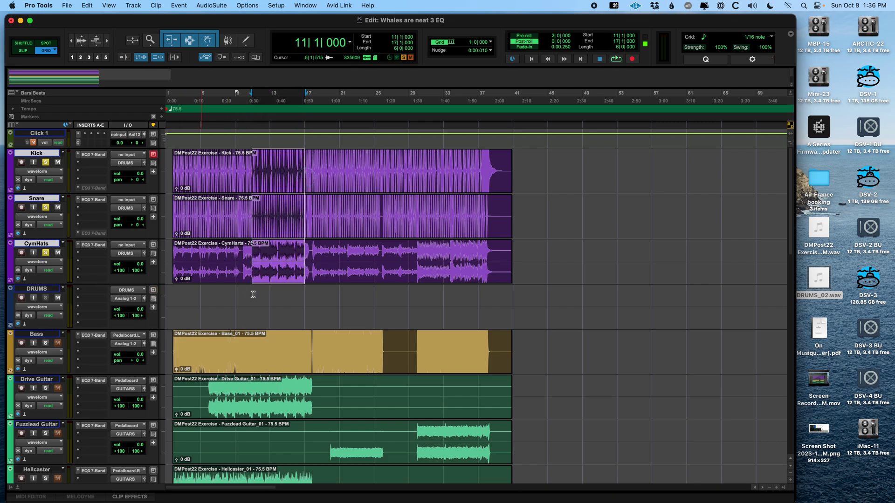
pyautogui.click(34, 299)
pyautogui.moveTo(228, 302); pyautogui.dragTo(380, 312)
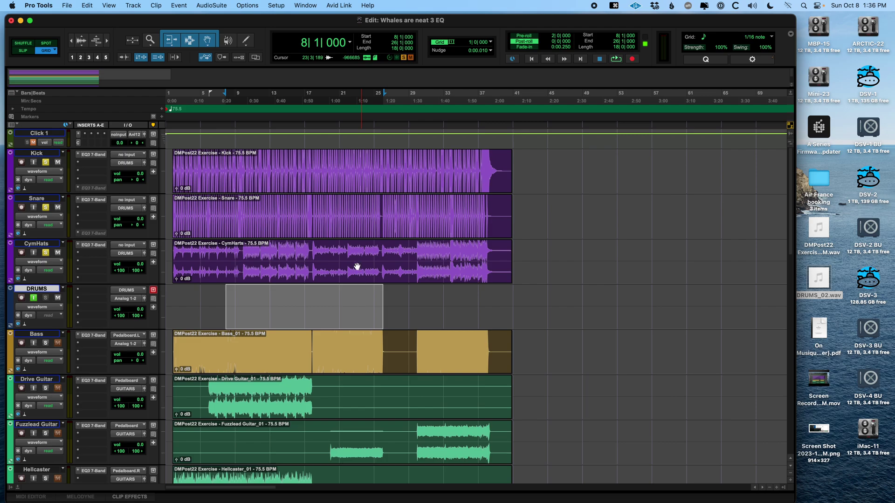
# - Delete the DRUMS track from the session
pyautogui.click(42, 244)
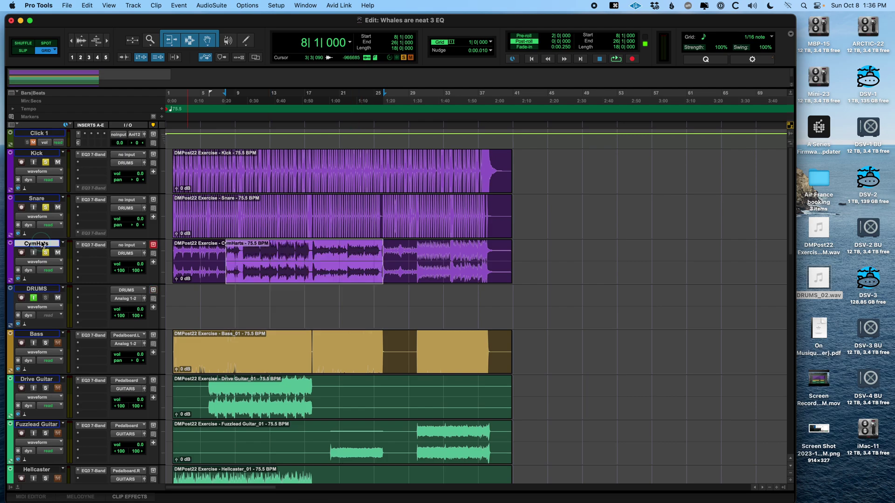
pyautogui.click(41, 290)
pyautogui.rightClick(41, 289)
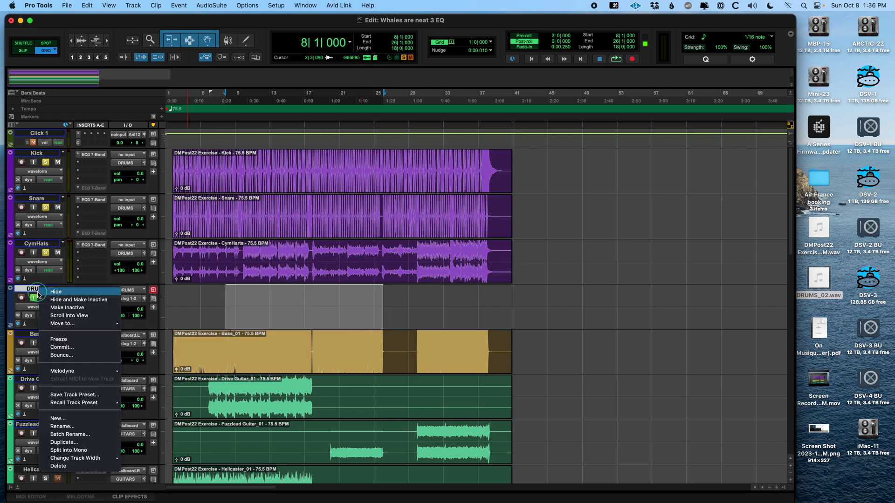
pyautogui.click(75, 466)
# - Route the outputs of the Kick, Snare and CymHats tracks together to Analog 1-2 (Stereo)
pyautogui.click(42, 244)
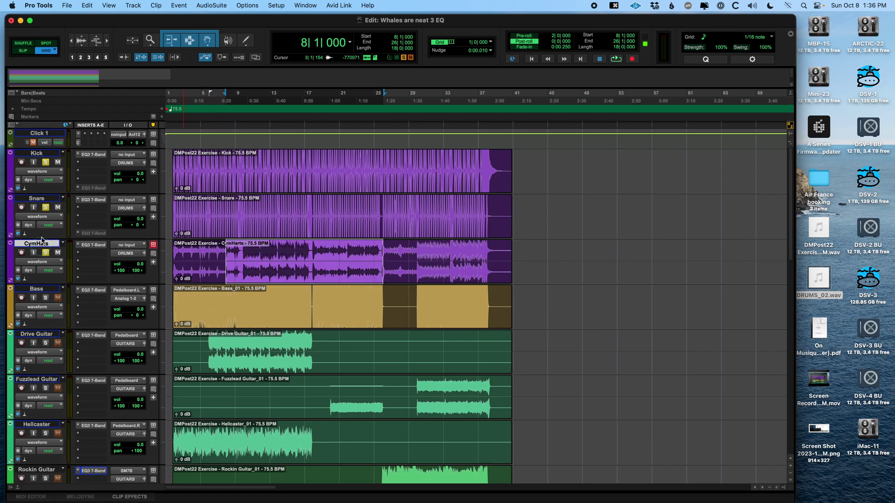
pyautogui.keyDown('shift'); pyautogui.click(41, 155); pyautogui.keyUp('shift')
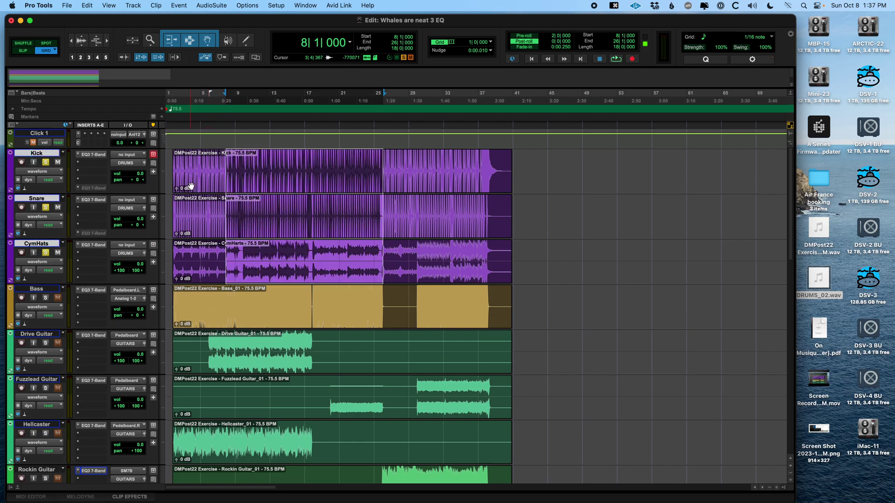
pyautogui.click(128, 163)
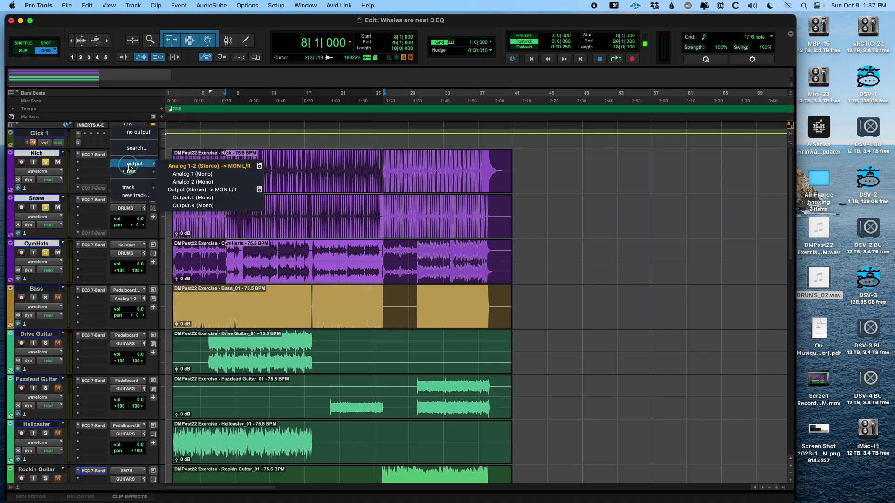
pyautogui.keyDown('alt'); pyautogui.keyDown('shift'); pyautogui.click(209, 166); pyautogui.keyUp('shift'); pyautogui.keyUp('alt')
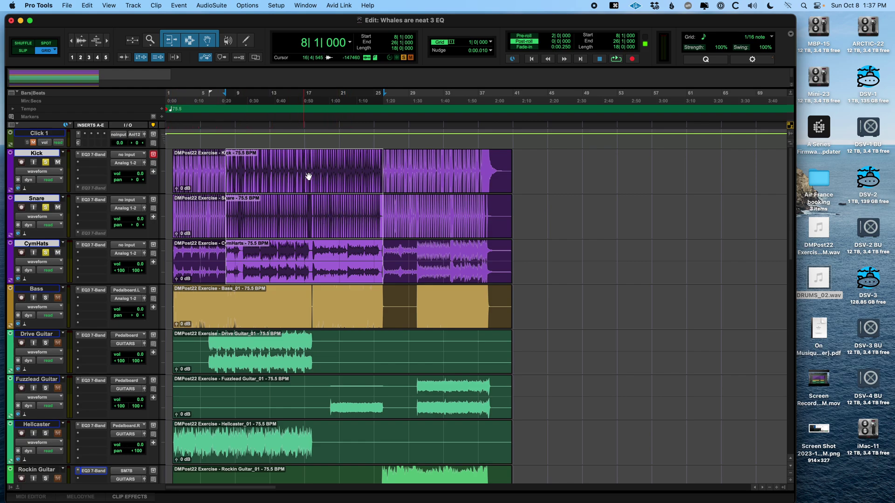
# - Delete the GUITARS track below Vox Guitar
pyautogui.scroll(-6, 294, 228)
pyautogui.click(37, 359)
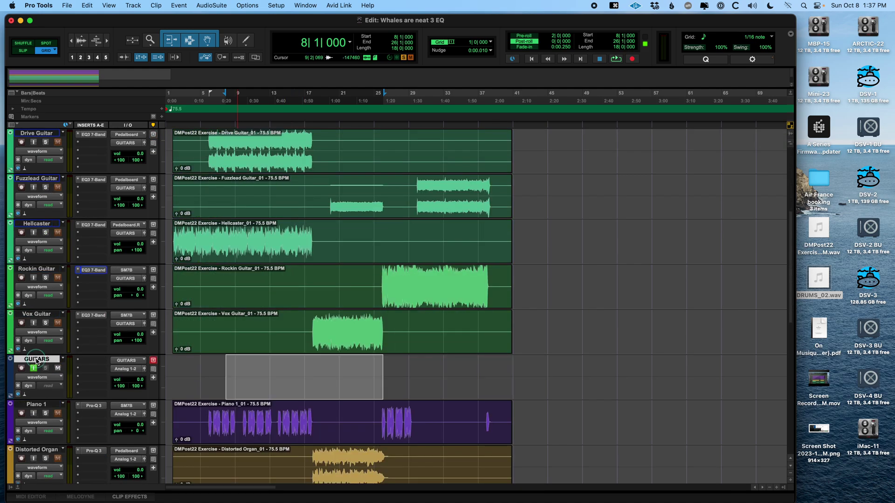
pyautogui.rightClick(36, 359)
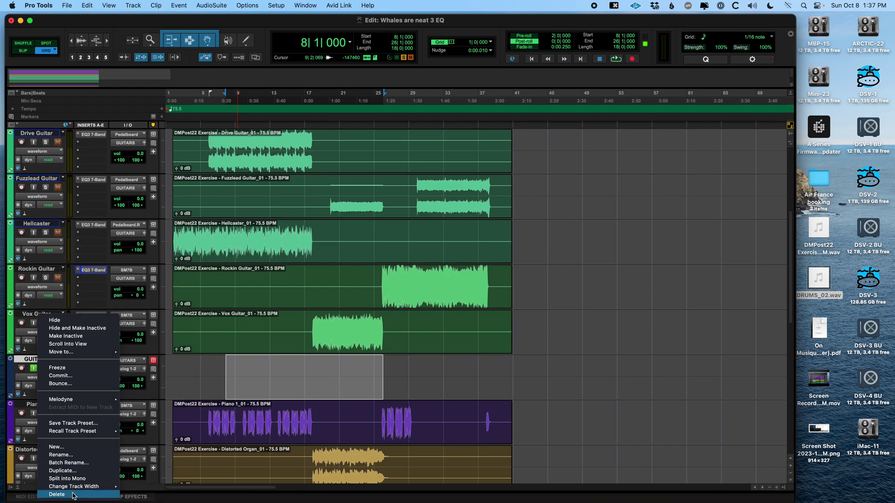
pyautogui.click(66, 495)
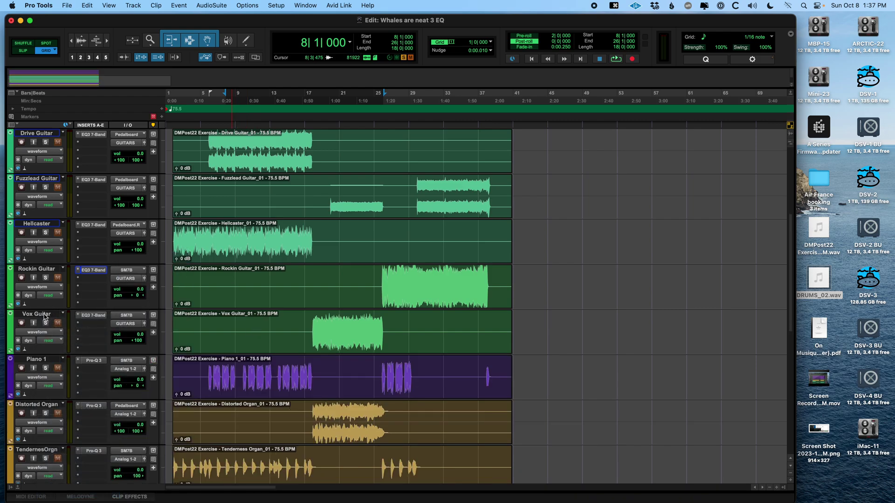
# - Route the outputs of all five guitar tracks, Drive Guitar through Vox Guitar, to Analog 1-2 (Stereo)
pyautogui.click(45, 318)
pyautogui.scroll(2, 347, 303)
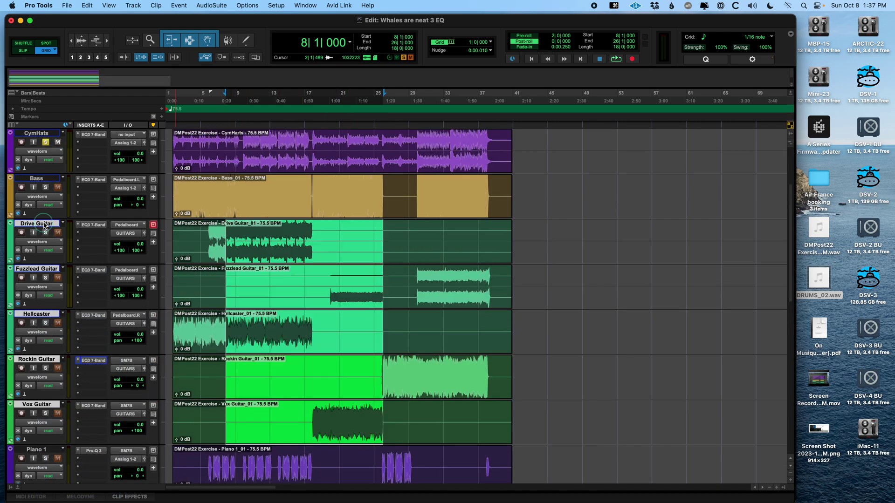
pyautogui.click(126, 234)
pyautogui.moveTo(135, 234)
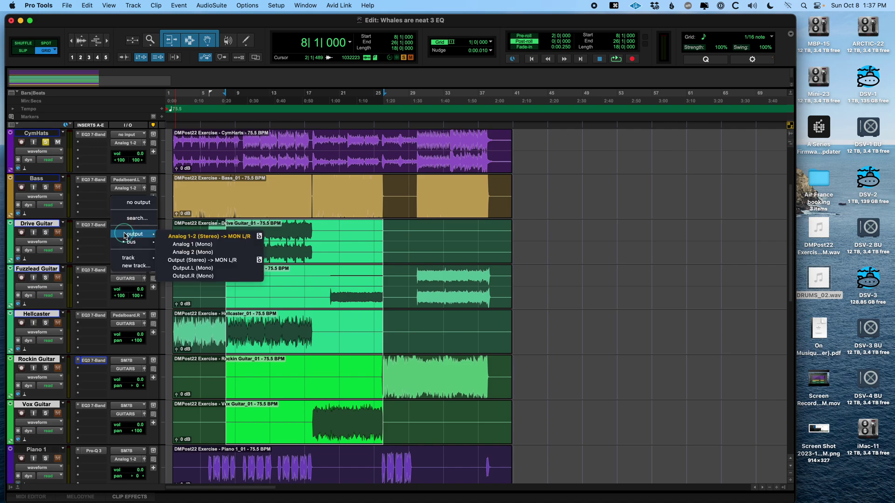
pyautogui.keyDown('alt'); pyautogui.click(202, 237); pyautogui.keyUp('alt')
# - Play the session briefly from bar 12 to check the rerouted tracks
pyautogui.click(259, 227)
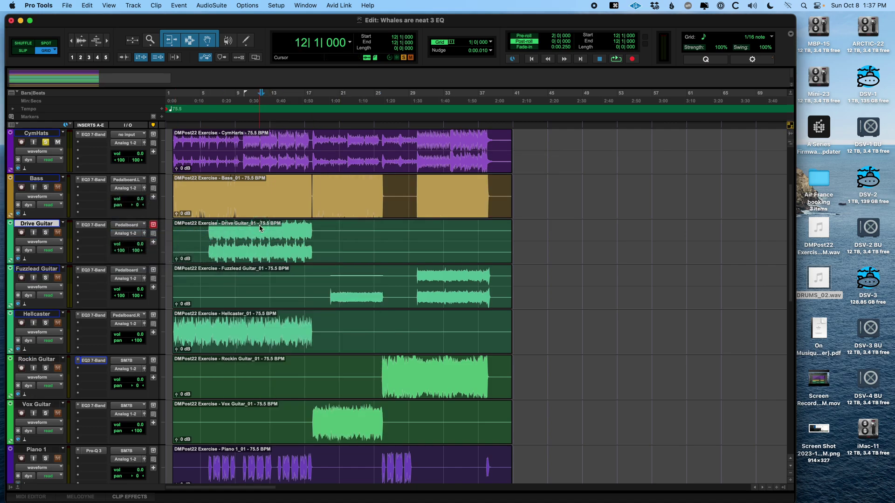
pyautogui.press('space')
pyautogui.scroll(4, 275, 307)
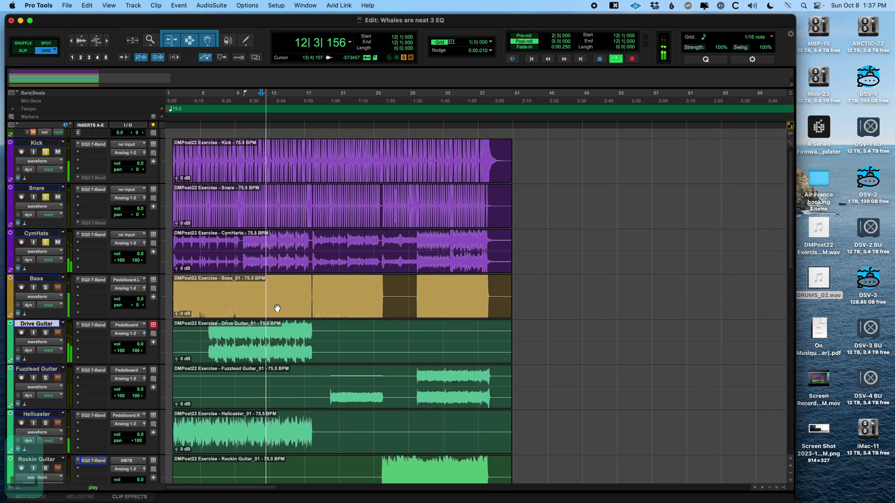
pyautogui.press('space')
# - Unsolo the Kick, Snare and CymHats tracks and play the full mix from bar 12
pyautogui.click(44, 198)
pyautogui.click(45, 197)
pyautogui.click(45, 242)
pyautogui.press('space')
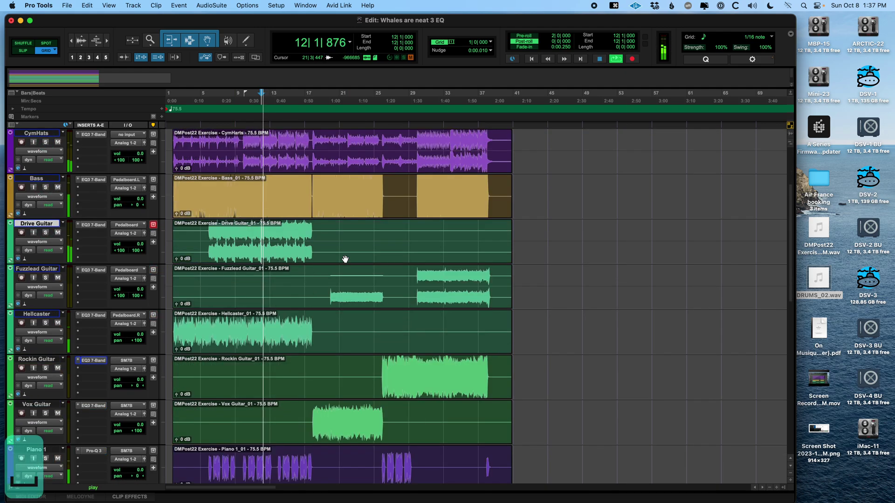
# - Stop playback and select four bars of the Snare clip starting at bar 10
pyautogui.scroll(-2, 345, 259)
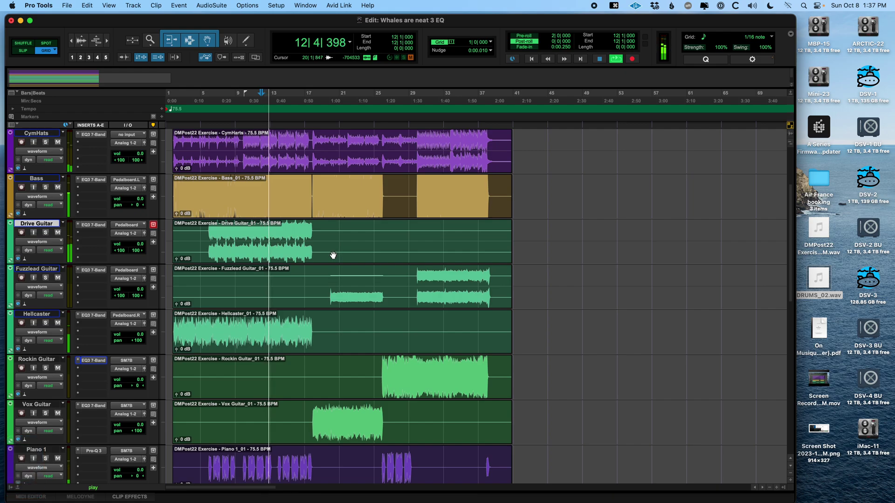
pyautogui.press('space')
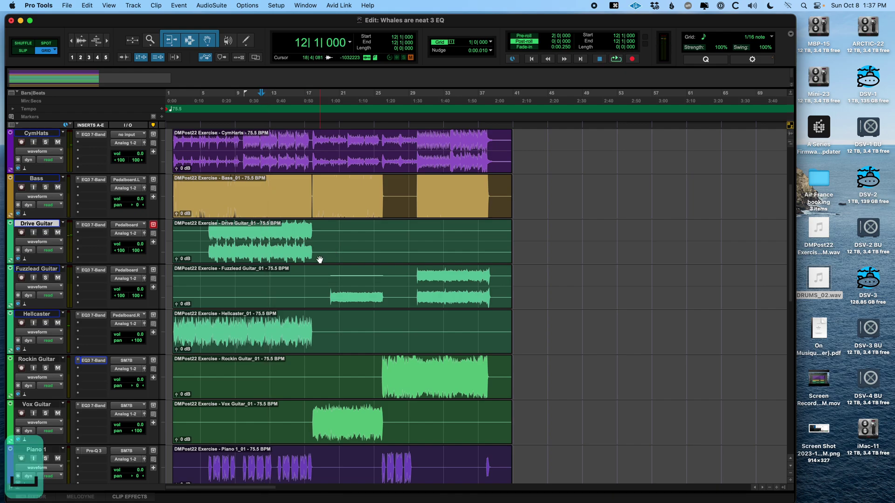
pyautogui.scroll(2, 317, 258)
pyautogui.click(248, 209)
pyautogui.moveTo(248, 209); pyautogui.dragTo(282, 217)
pyautogui.press('t')
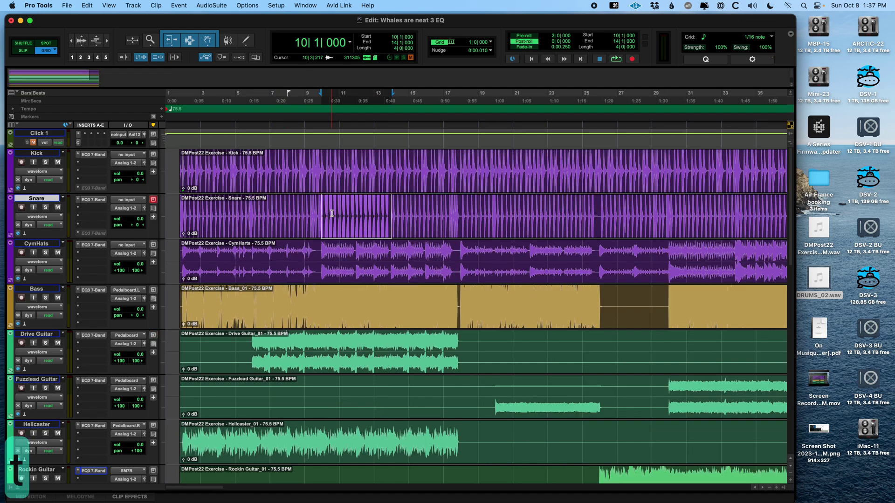
pyautogui.press('t')
pyautogui.press('t')
pyautogui.press('r')
pyautogui.press('r')
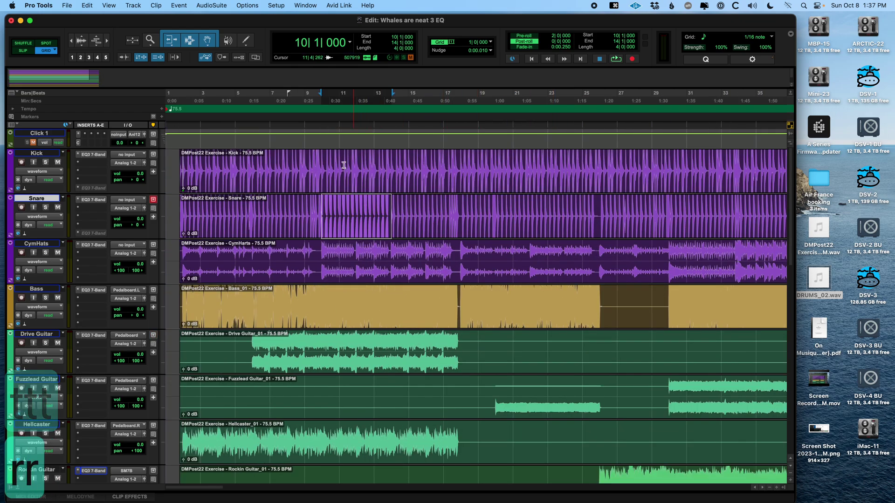
# - Select four bars of the Kick clip starting at bar 11 and save the session
pyautogui.moveTo(338, 164); pyautogui.dragTo(408, 168)
pyautogui.press('super+s')
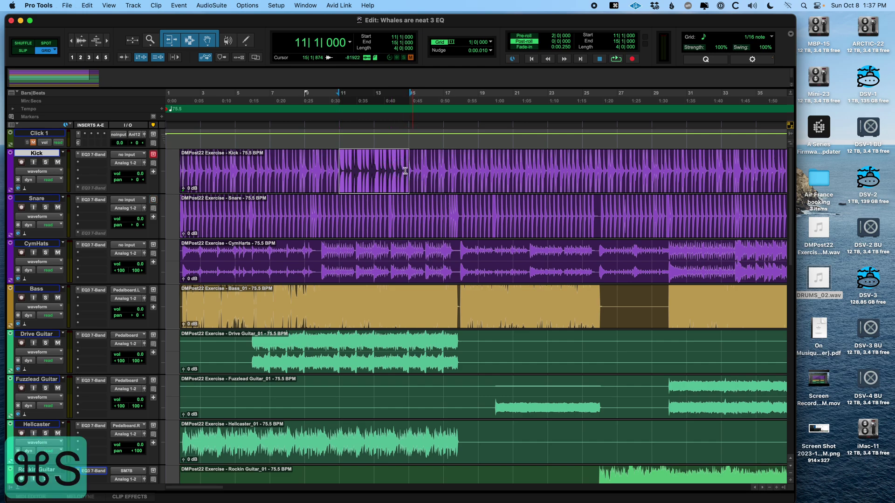
# - Start a Bounce Mix and name the file "Whales are neat bounce example"
pyautogui.click(68, 6)
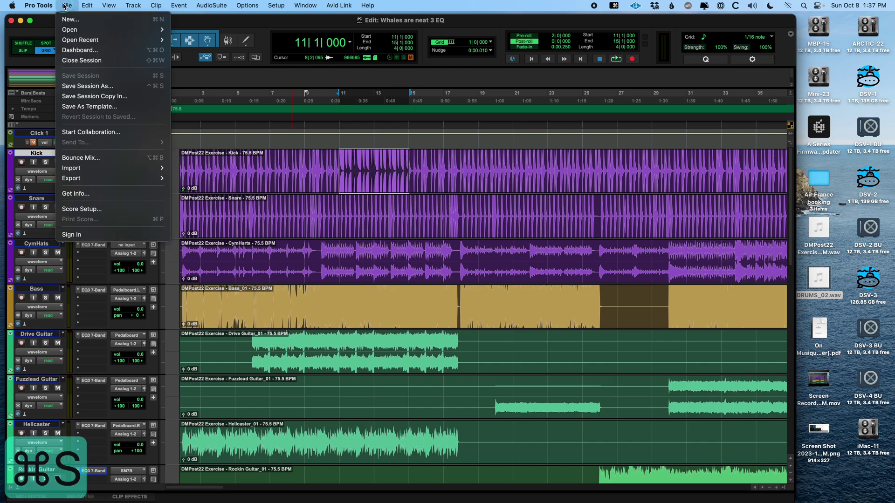
pyautogui.click(125, 159)
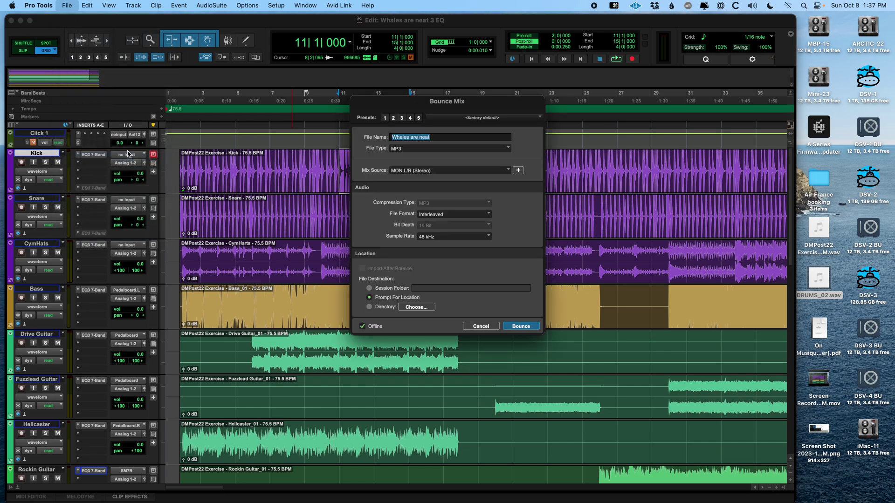
pyautogui.moveTo(440, 109); pyautogui.dragTo(376, 118)
pyautogui.click(382, 148)
pyautogui.write('bounce ')
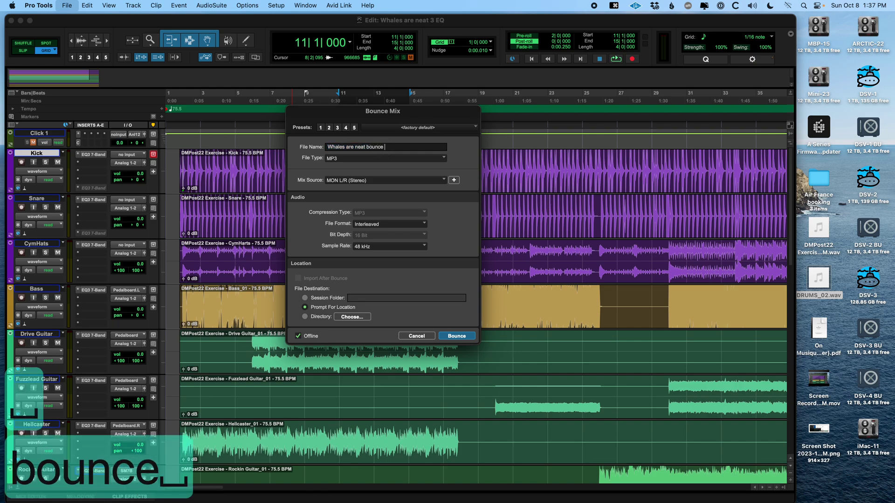
pyautogui.write('example')
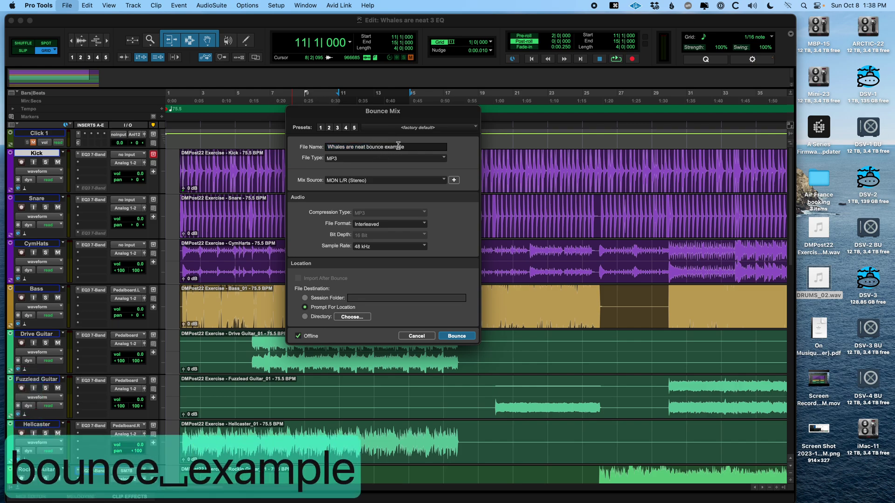
# - Check the available file types and mix sources for the bounce, keeping MP3 and MON L/R (Stereo)
pyautogui.click(396, 159)
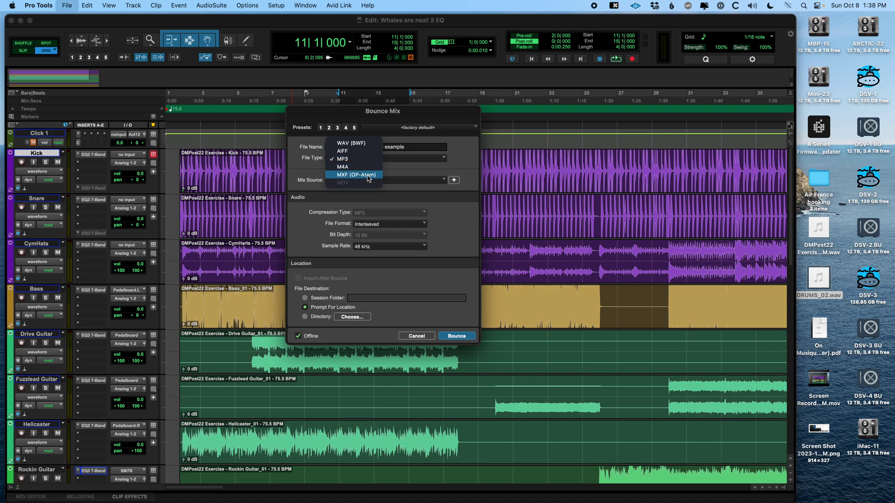
pyautogui.click(349, 159)
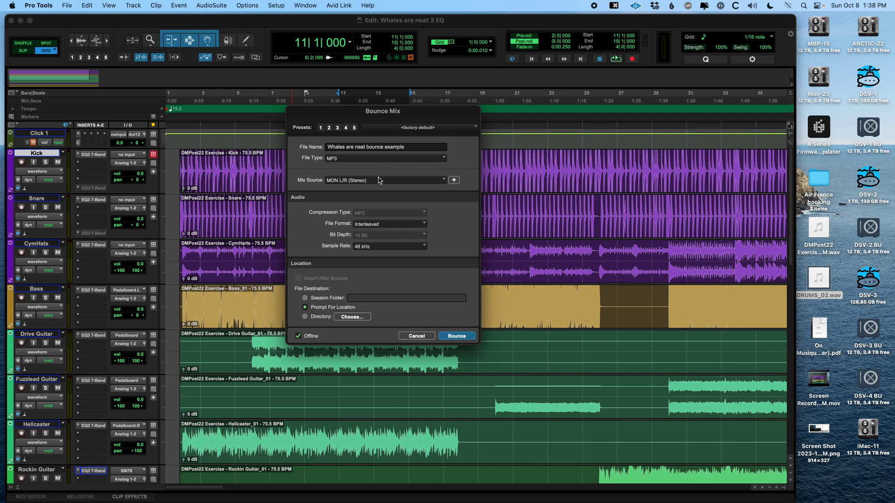
pyautogui.click(373, 182)
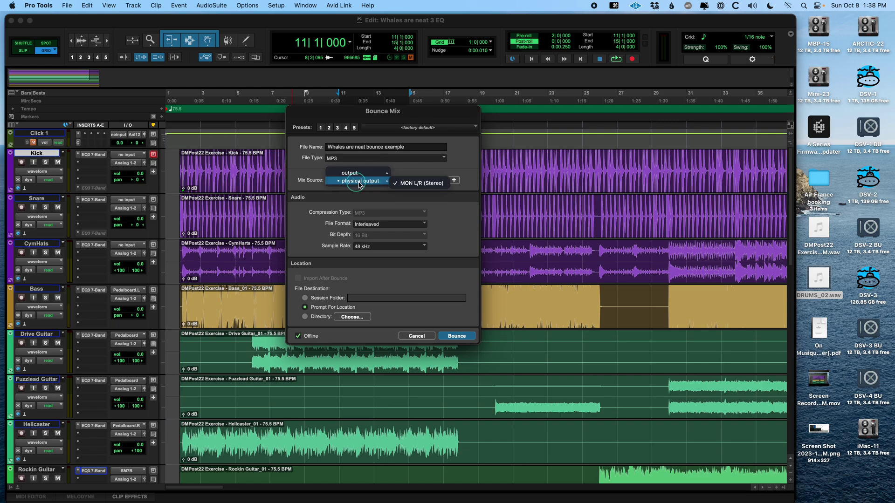
pyautogui.click(415, 184)
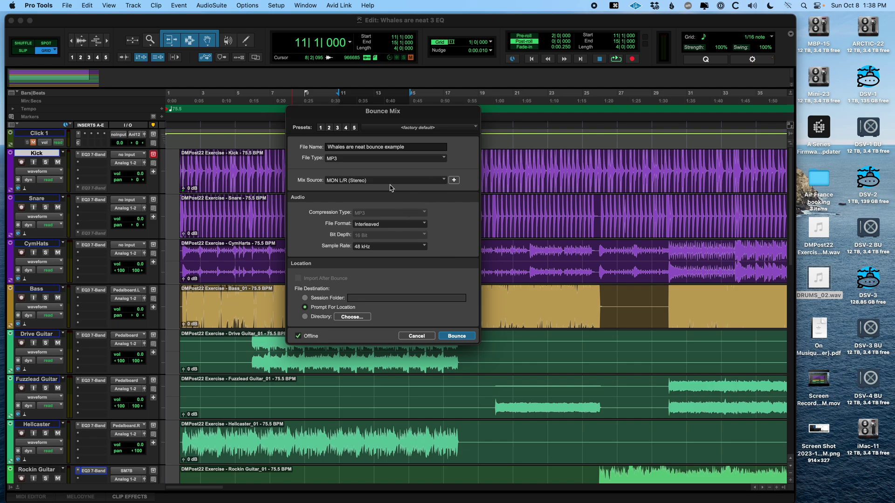
pyautogui.click(371, 180)
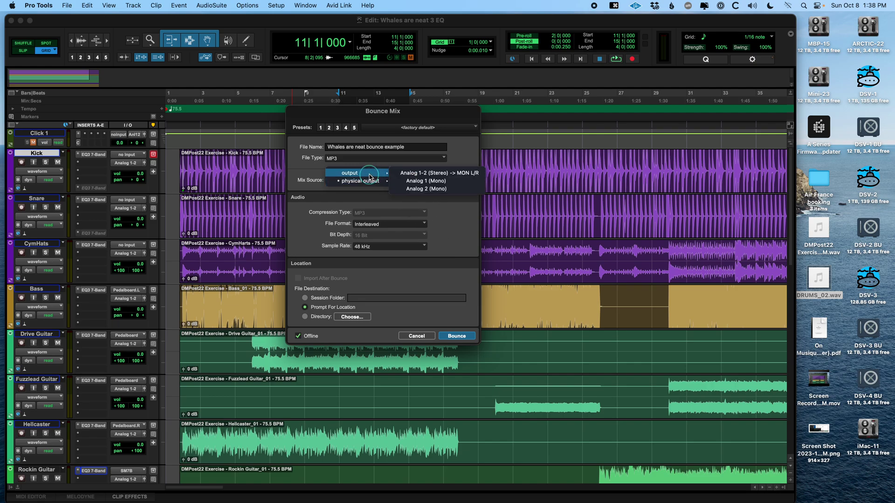
pyautogui.click(422, 180)
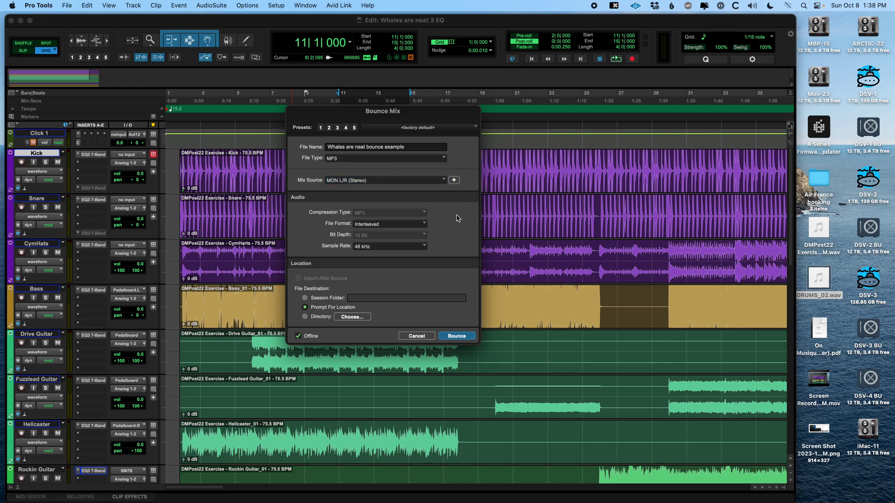
# - Try adding Analog 1-2 (Stereo) as a second mix source and remove that row
pyautogui.click(454, 181)
pyautogui.click(390, 191)
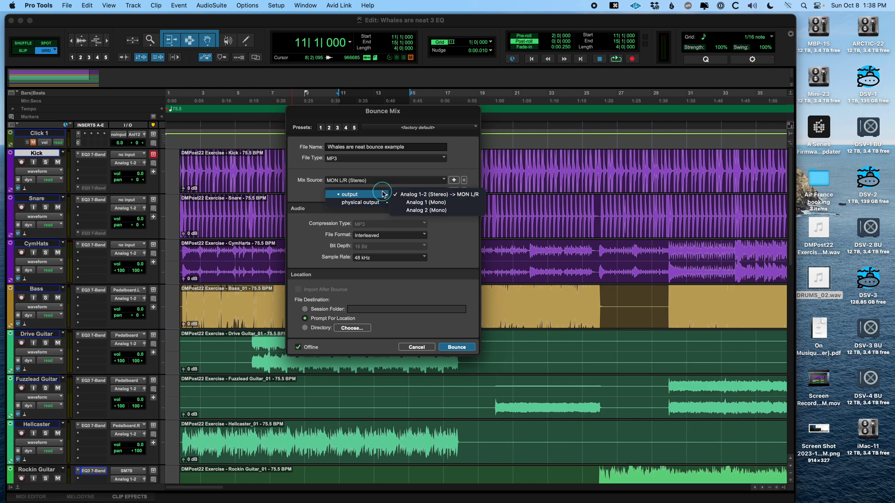
pyautogui.click(439, 200)
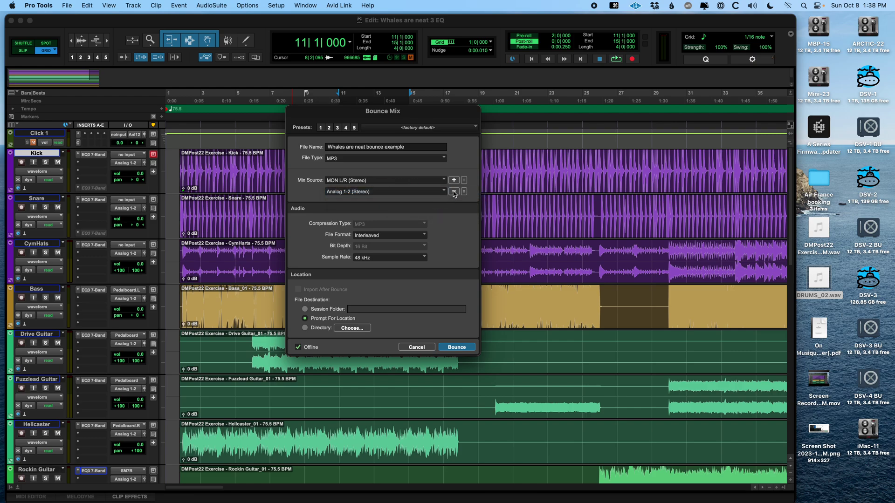
pyautogui.click(454, 192)
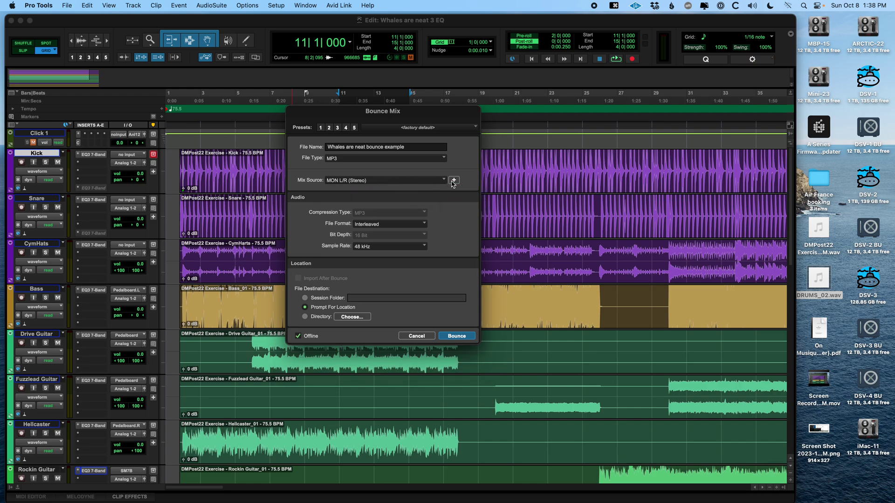
# - Try a WAV (BWF) bounce with Analog 1 (Mono) as second mix source, remove that source and return the file type to MP3
pyautogui.click(455, 181)
pyautogui.click(383, 192)
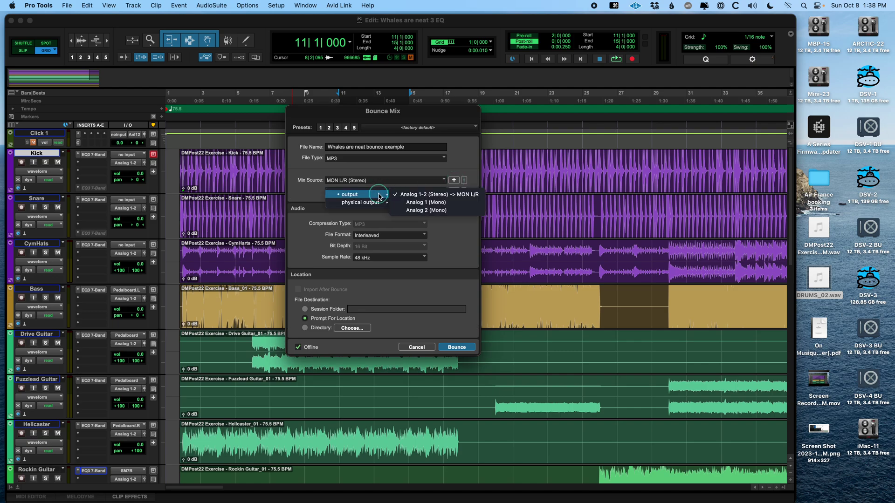
pyautogui.click(428, 203)
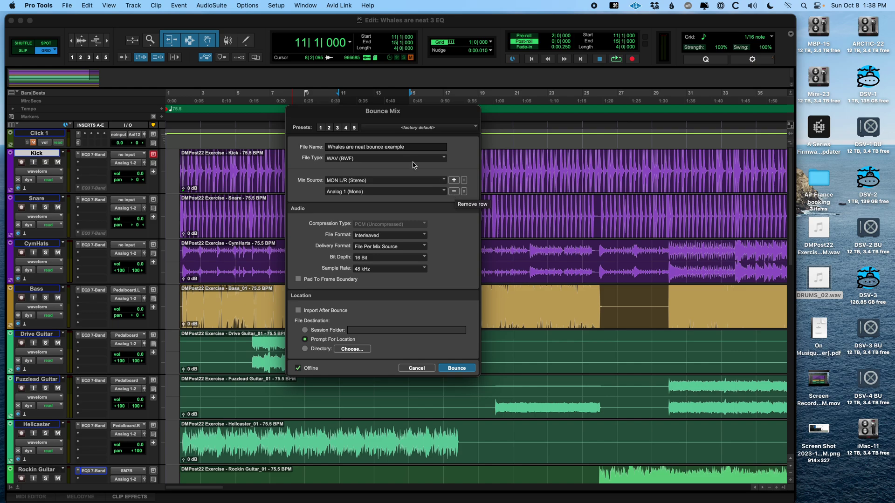
pyautogui.click(454, 192)
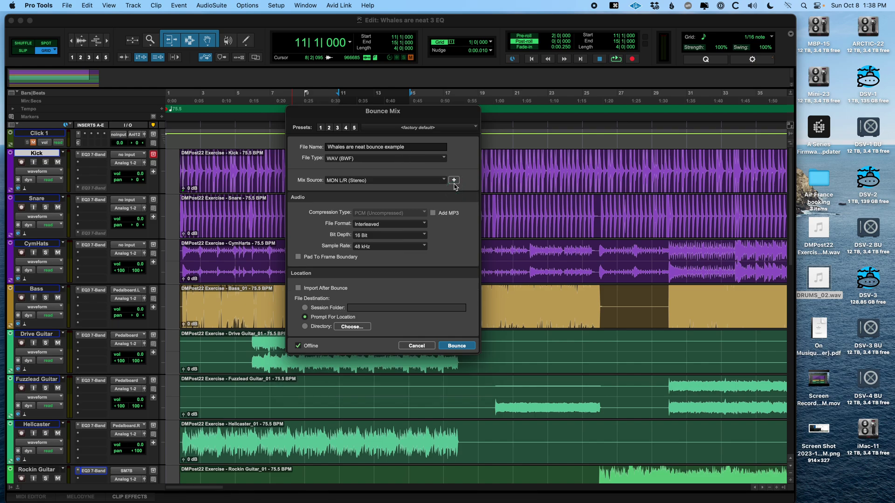
pyautogui.click(414, 159)
pyautogui.click(416, 188)
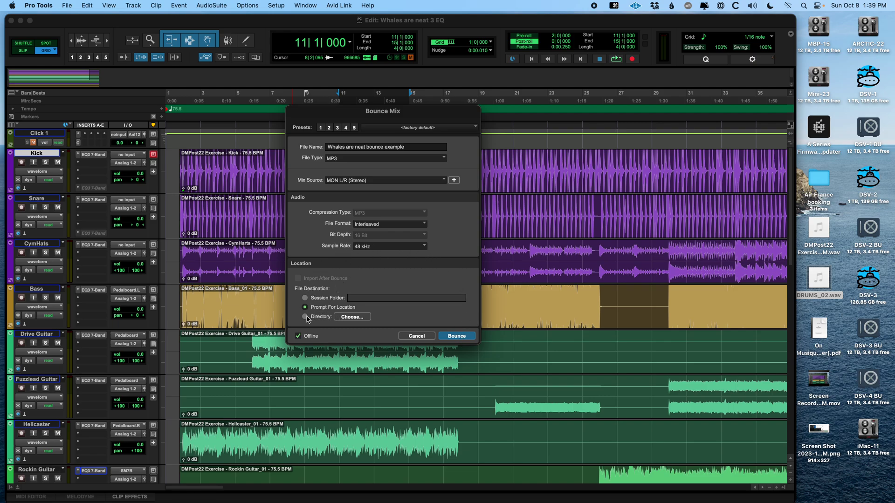
# - Set the file destination to Prompt For Location and start the offline bounce to the Desktop folder
pyautogui.click(305, 298)
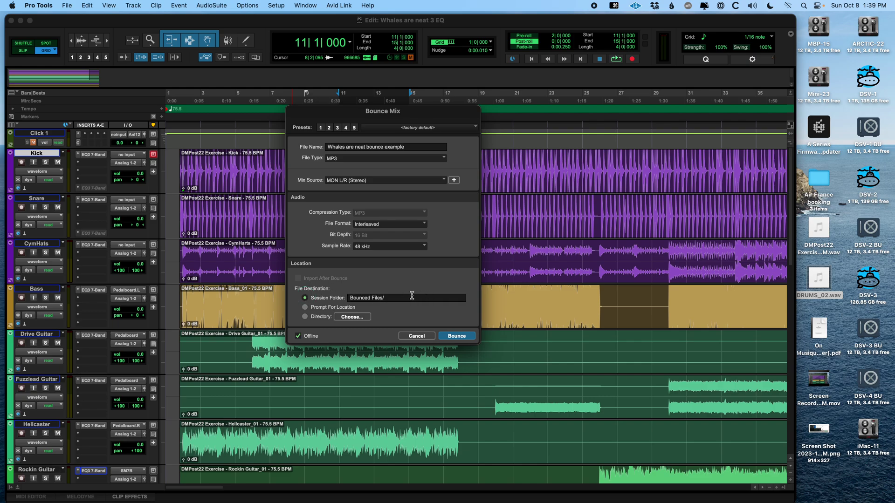
pyautogui.click(306, 308)
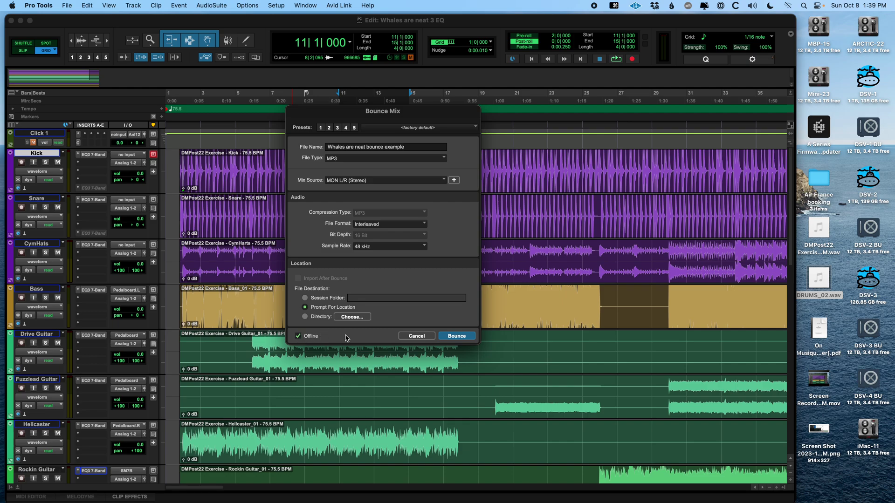
pyautogui.moveTo(345, 113); pyautogui.dragTo(534, 126)
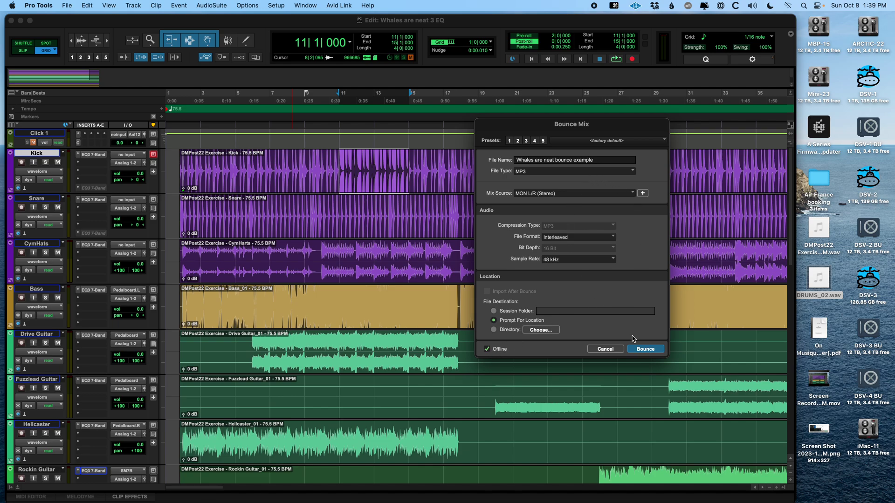
pyautogui.click(645, 349)
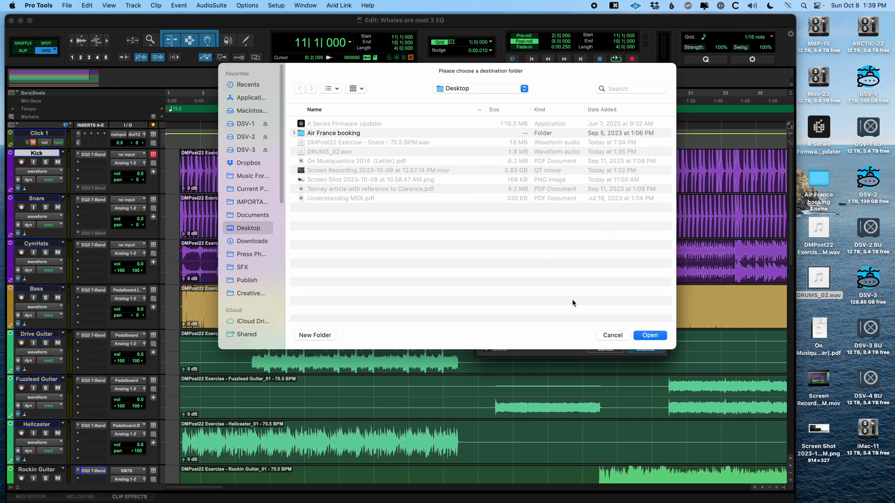
pyautogui.click(661, 339)
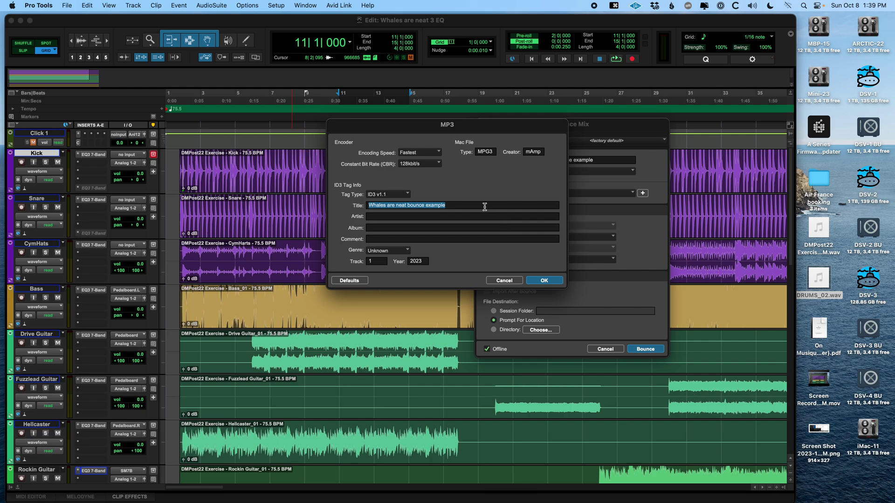
# - Try the Highest Quality, Slower Encoding Time option for the MP3 and return the encoding speed to Fastest
pyautogui.click(426, 156)
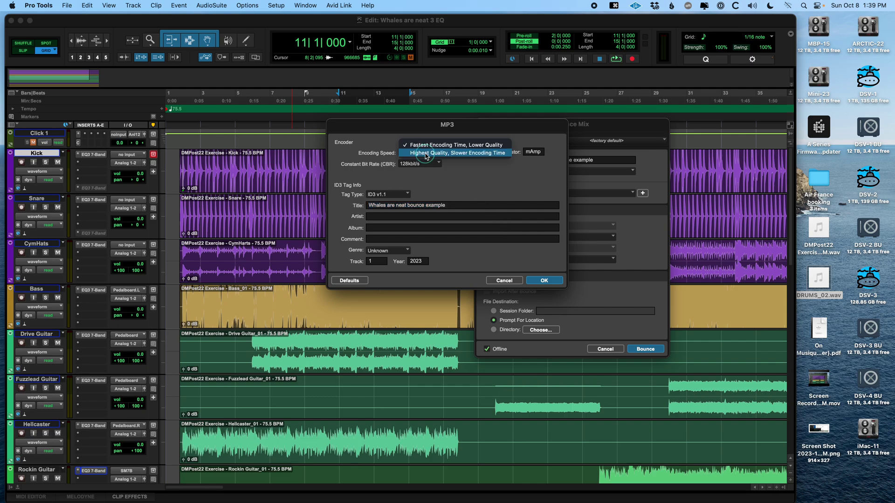
pyautogui.click(488, 183)
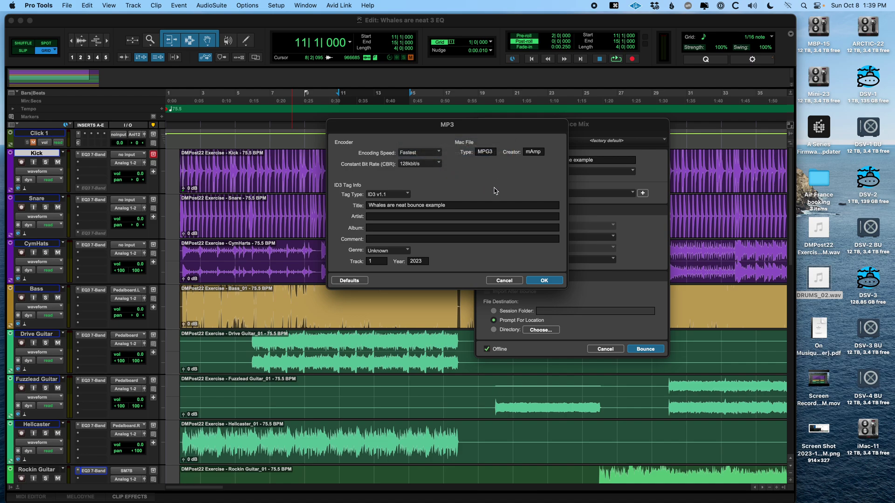
pyautogui.click(433, 157)
pyautogui.click(435, 158)
pyautogui.click(435, 157)
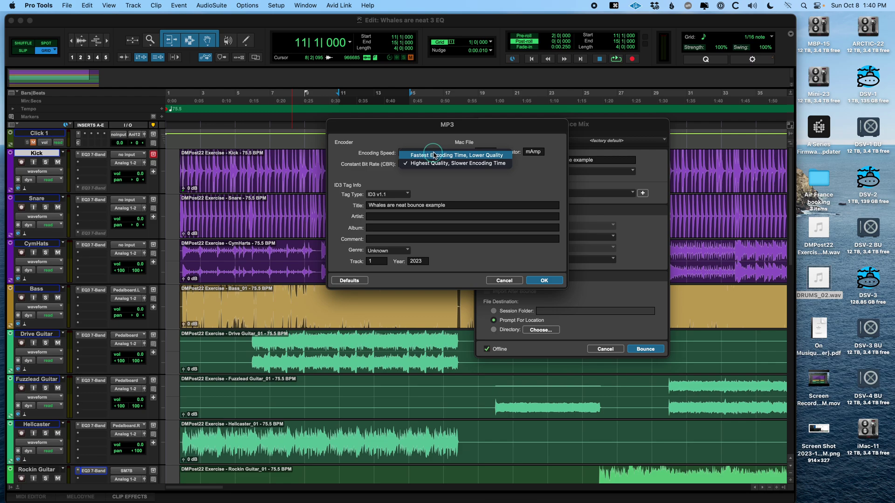
pyautogui.click(442, 160)
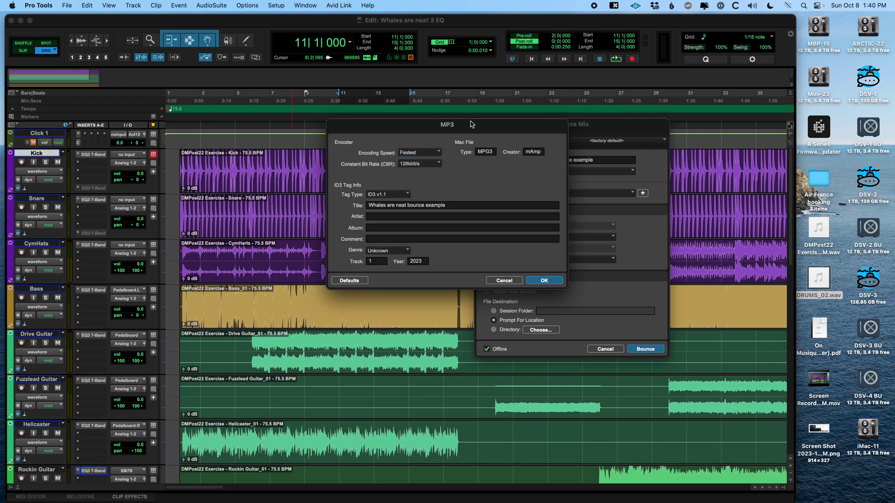
# - Try a constant bit rate of 320kbit/s for the MP3 and set it back to 128kbit/s
pyautogui.click(429, 166)
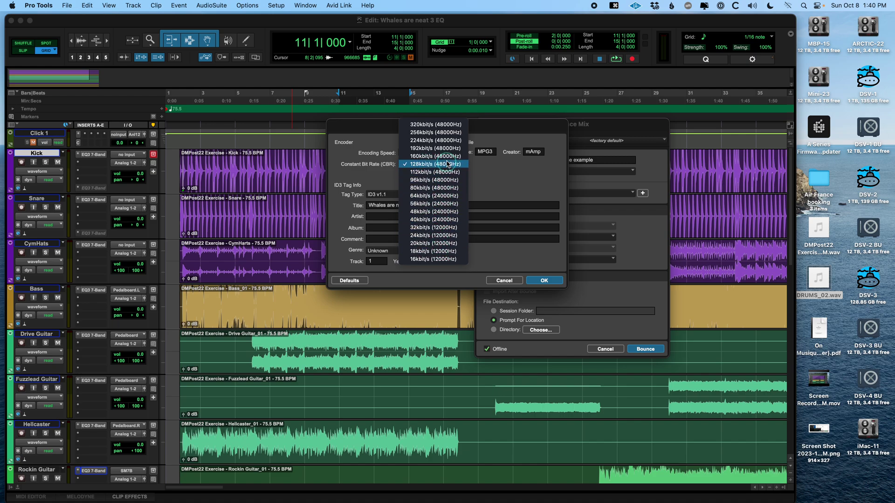
pyautogui.click(447, 125)
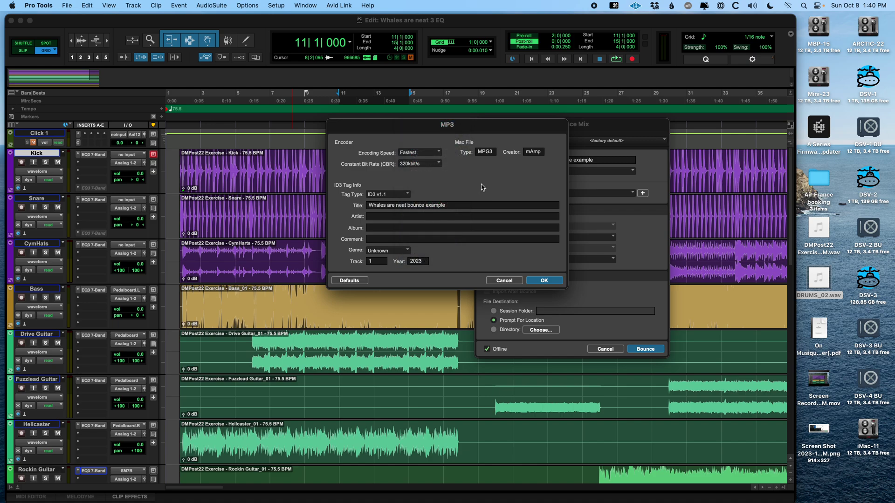
pyautogui.click(430, 164)
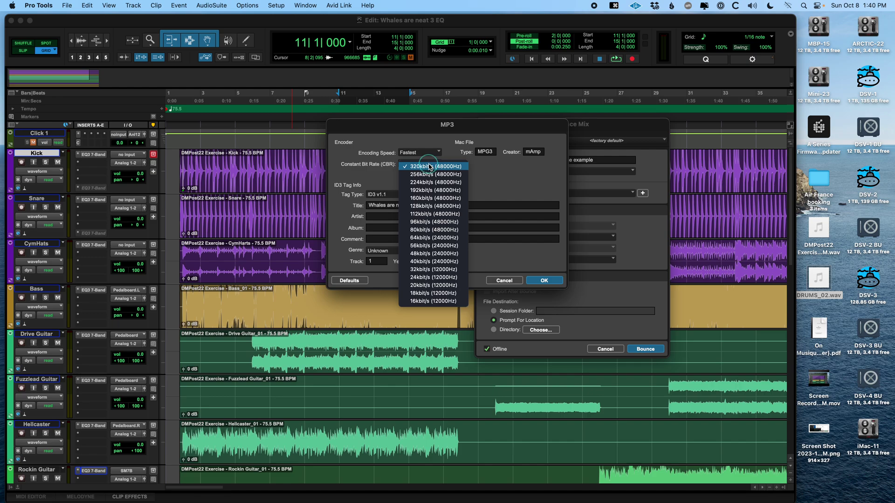
pyautogui.click(435, 206)
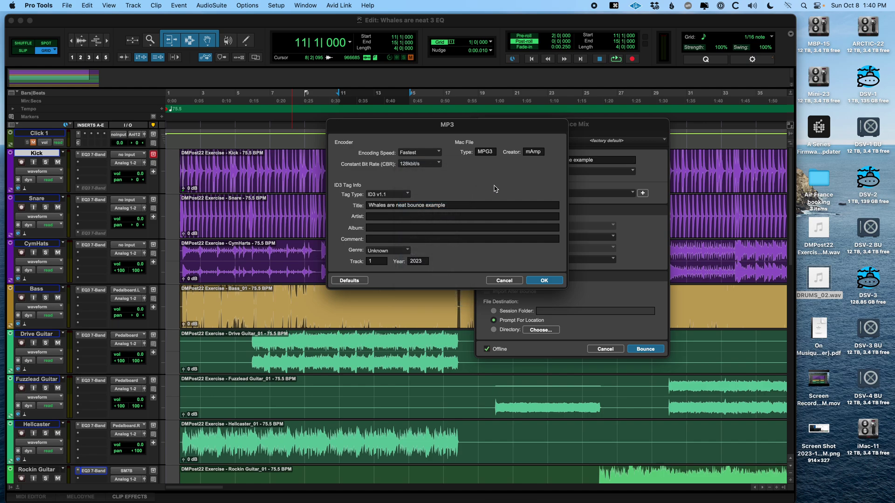
# - Set the MP3's constant bit rate to 192kbit/s and fill in the artist's name and the album title Not music for sunsets
pyautogui.click(438, 165)
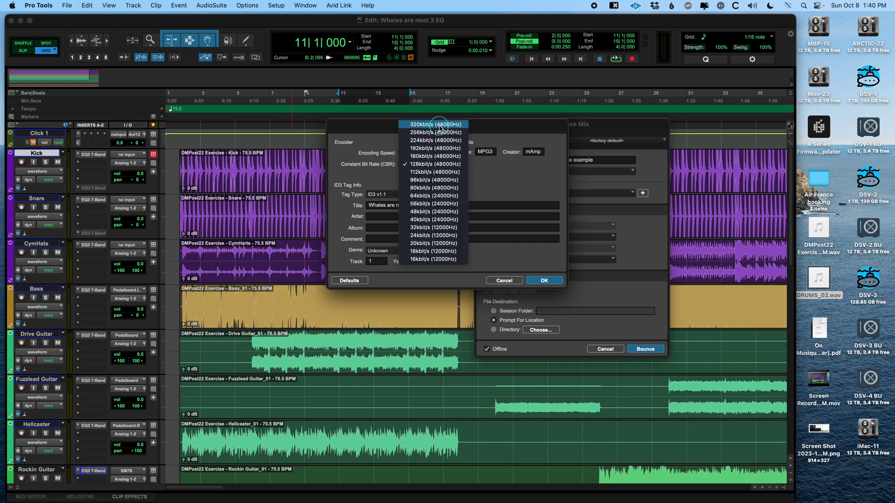
pyautogui.click(435, 149)
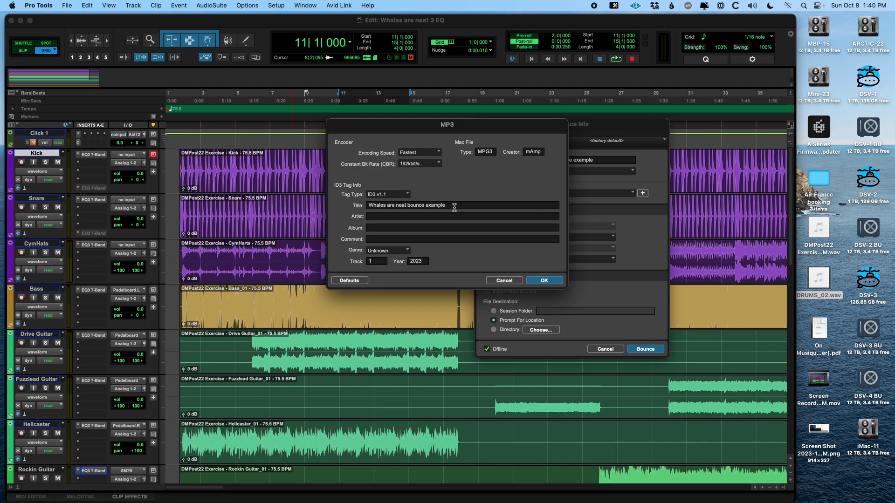
pyautogui.click(394, 217)
pyautogui.write('Nick')
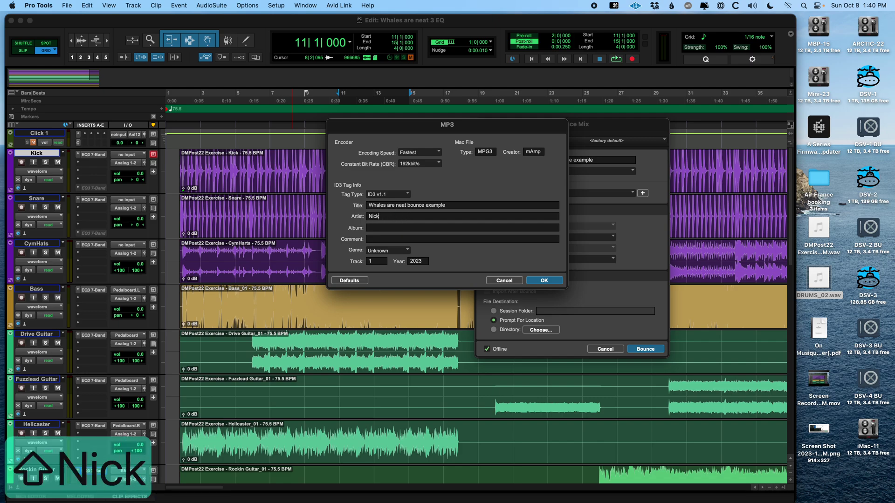
pyautogui.press('Tab')
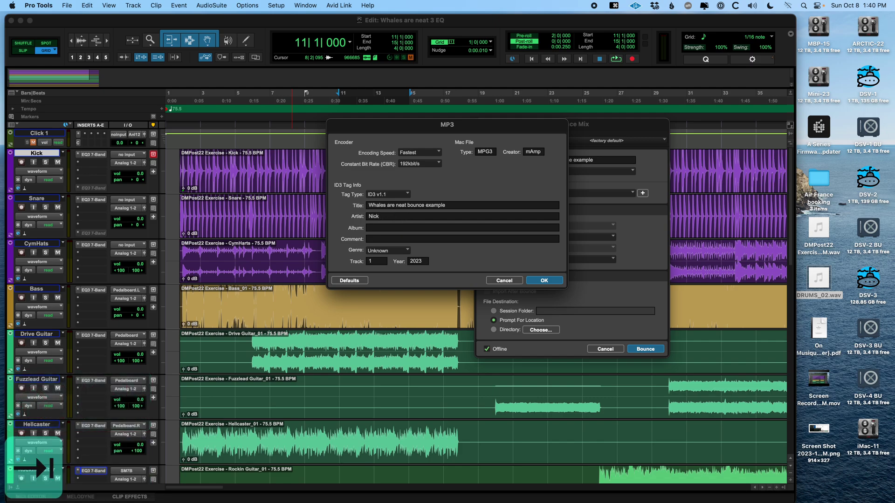
pyautogui.write('Not mus')
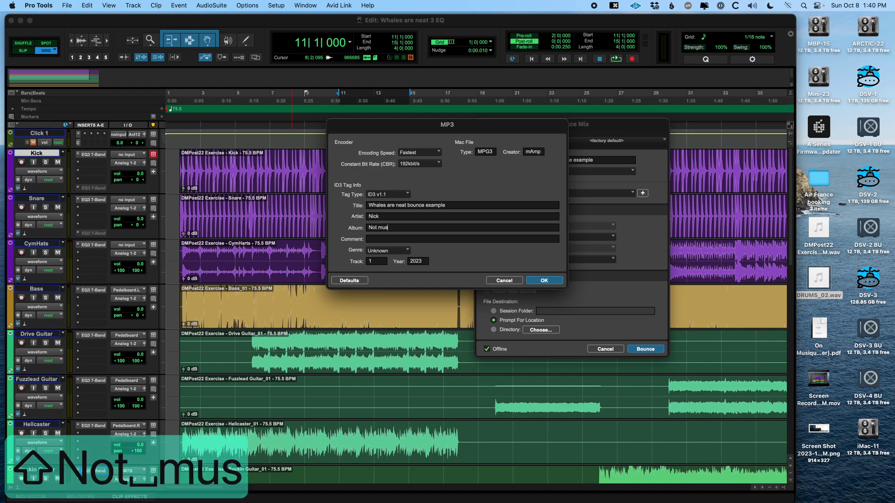
pyautogui.write('ic for sunsets')
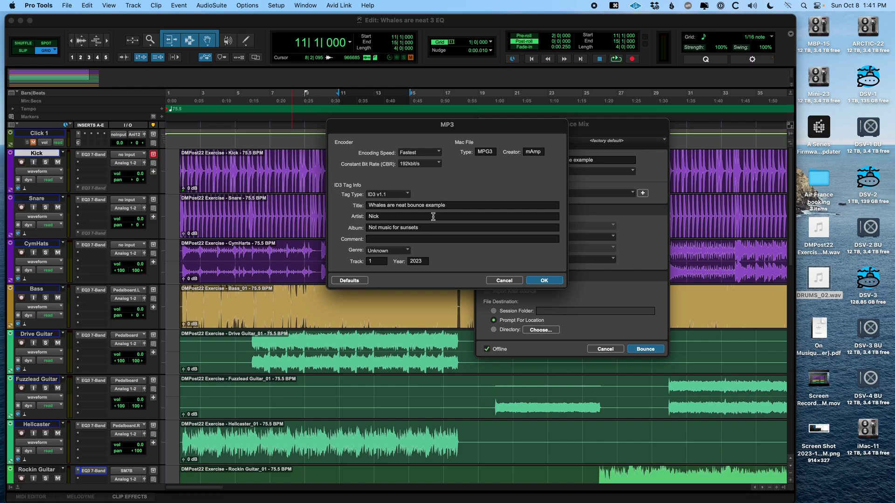
# - Tag the MP3 with the genre Acid Jazz and the comment Cool, and run the bounce with these settings
pyautogui.click(399, 251)
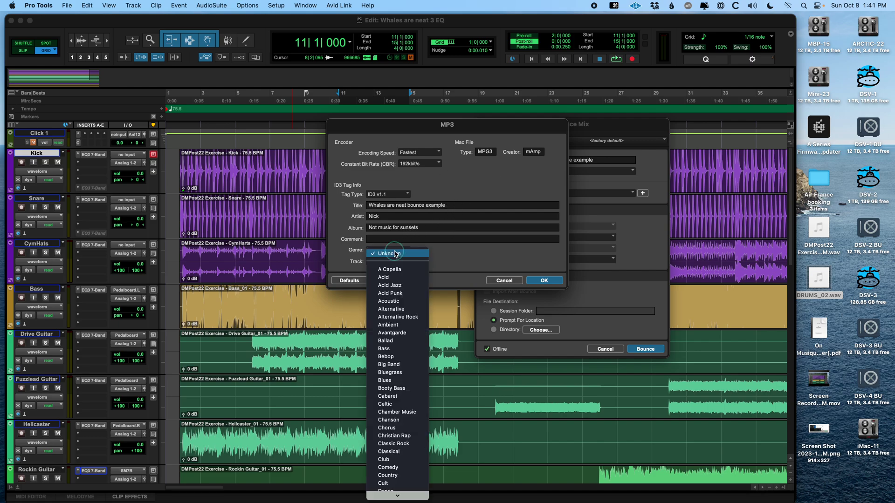
pyautogui.click(389, 285)
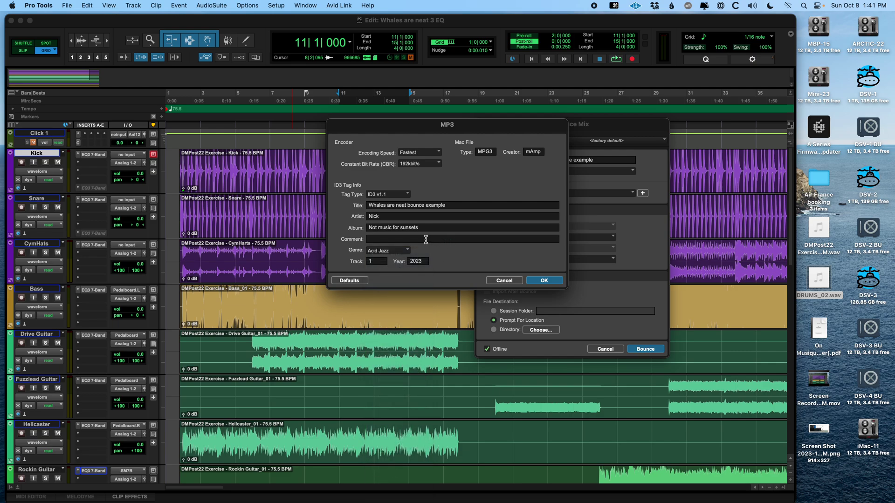
pyautogui.click(426, 240)
pyautogui.write('Cool')
pyautogui.click(545, 280)
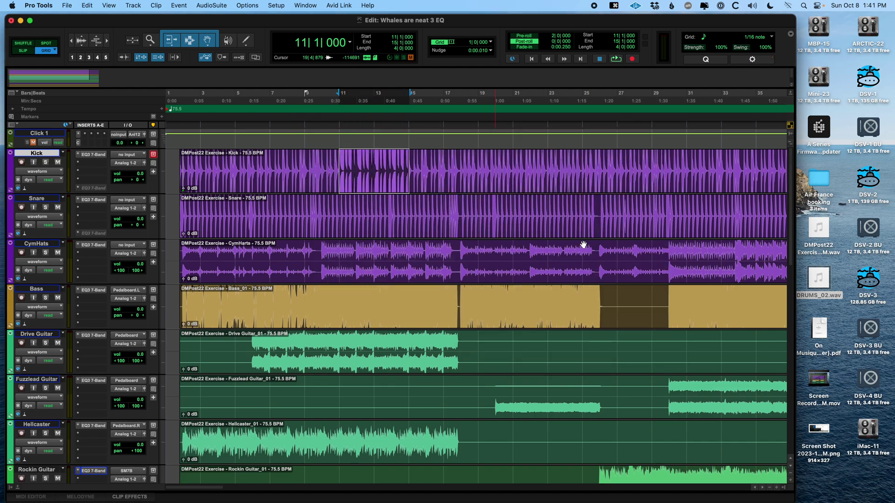
# - Switch to the Finder desktop and preview the audio of Whales are neat bounce example.mp3 in Quick Look
pyautogui.moveTo(761, 19); pyautogui.dragTo(706, 22)
pyautogui.click(783, 181)
pyautogui.click(778, 138)
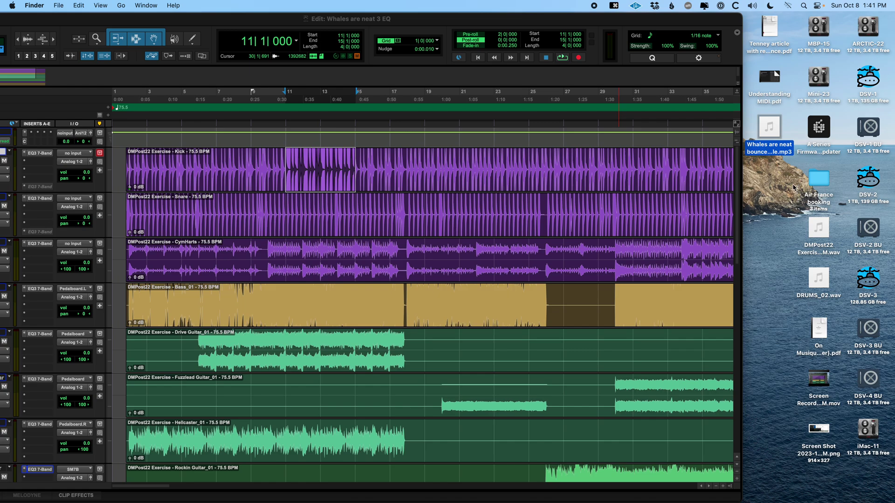
pyautogui.press('space')
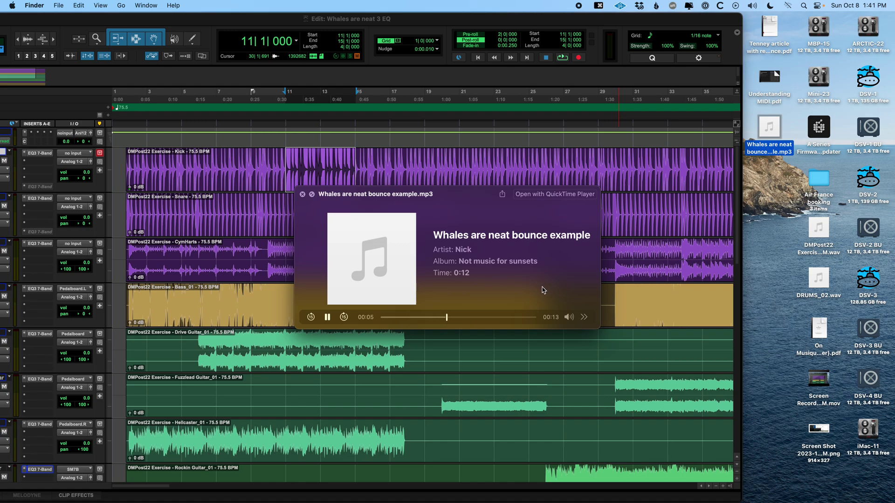
pyautogui.press('space')
pyautogui.press('space')
pyautogui.press('space')
# - Return to the Pro Tools session and solo the Snare track
pyautogui.click(420, 26)
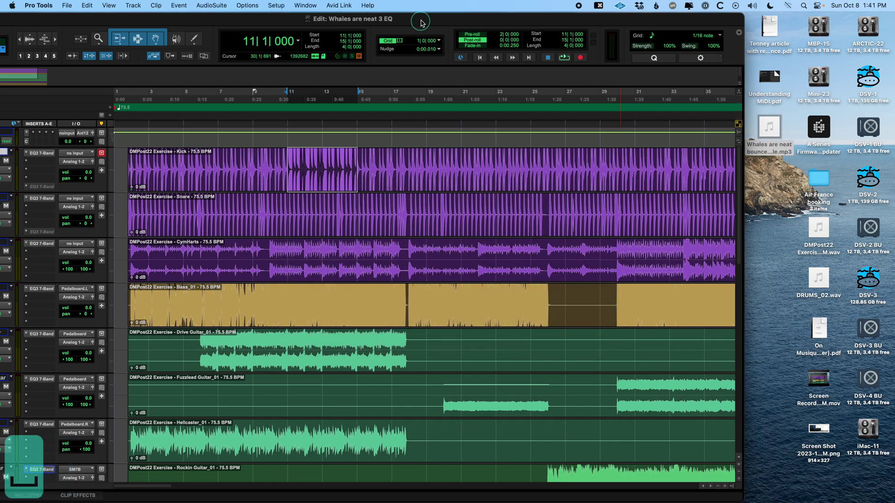
pyautogui.hotkey('ctrl', '-')
pyautogui.hotkey('ctrl', '-')
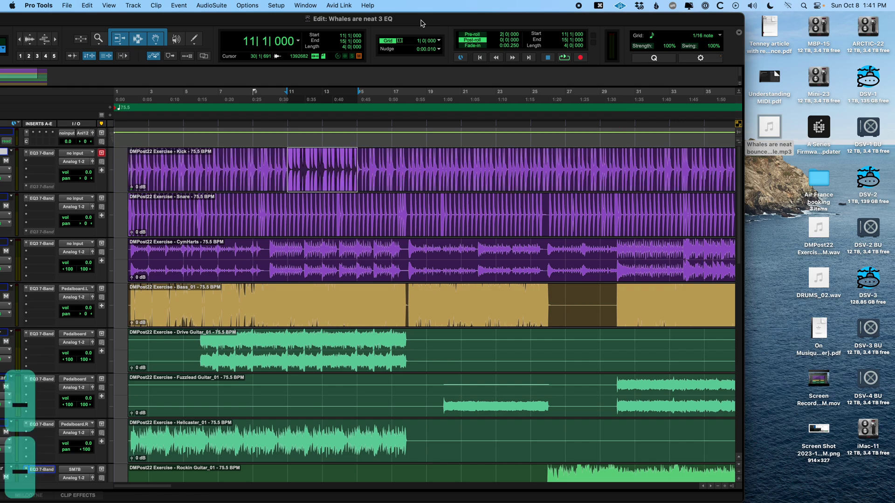
pyautogui.press('r')
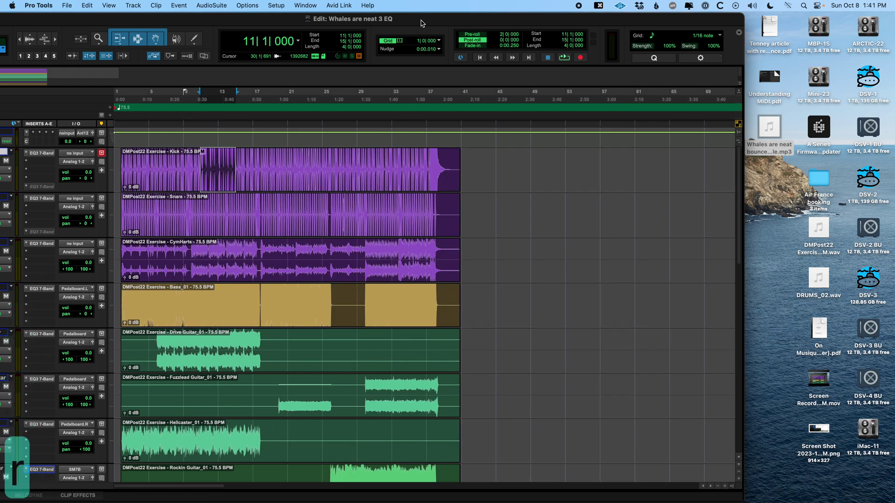
pyautogui.moveTo(419, 23); pyautogui.dragTo(484, 22)
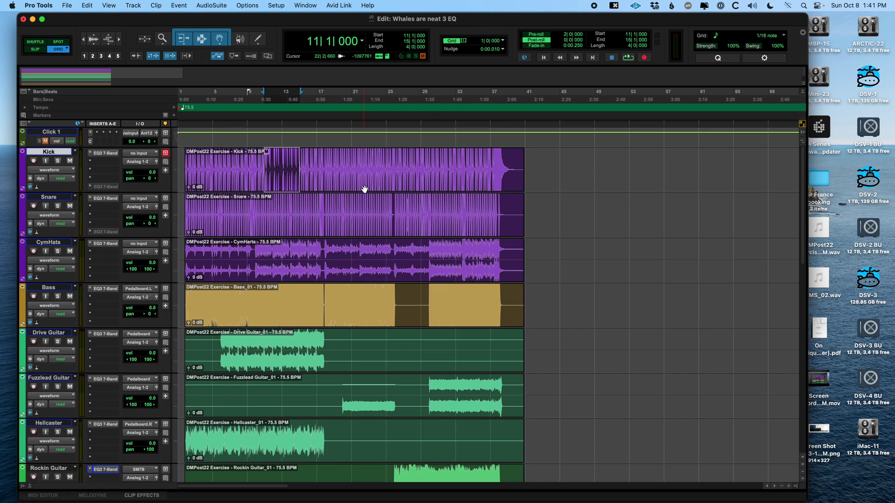
pyautogui.click(58, 206)
# - Bounce the selected section offline as an MP3 named Whales are neat snare bounce to the Desktop, keeping the MP3 encoder and tag settings
pyautogui.press('alt+super+b')
pyautogui.press('Right')
pyautogui.hotkey('alt', 'shift', 'Left')
pyautogui.hotkey('alt', 'shift', 'Left')
pyautogui.write('snare bounce')
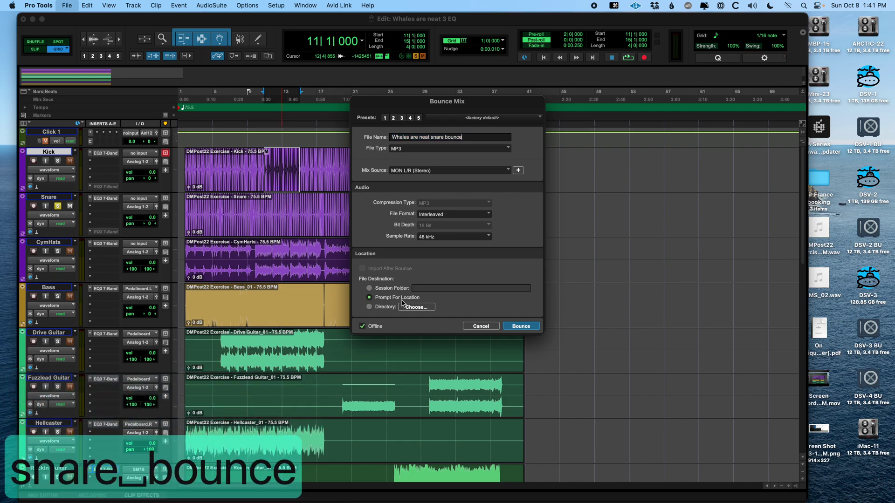
pyautogui.click(522, 326)
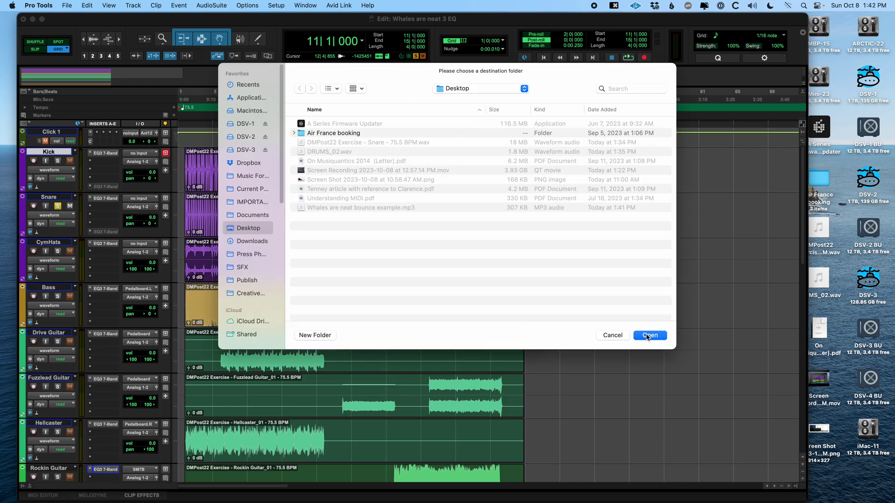
pyautogui.click(649, 336)
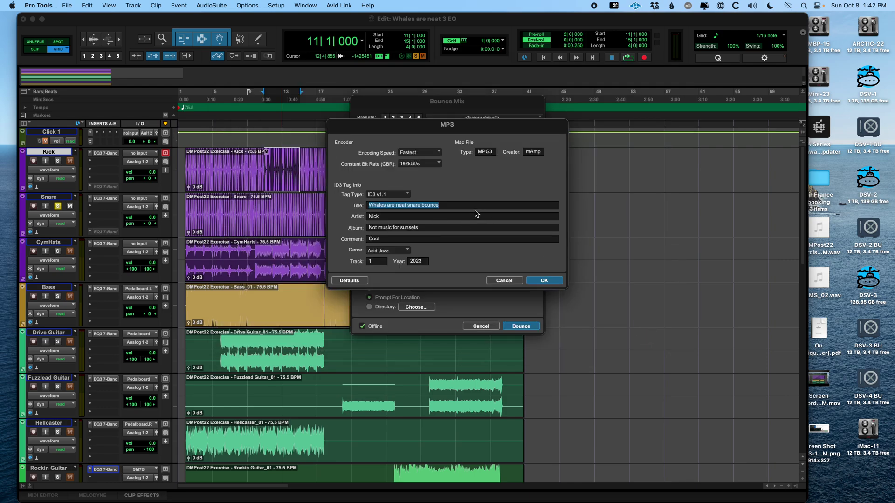
pyautogui.click(544, 280)
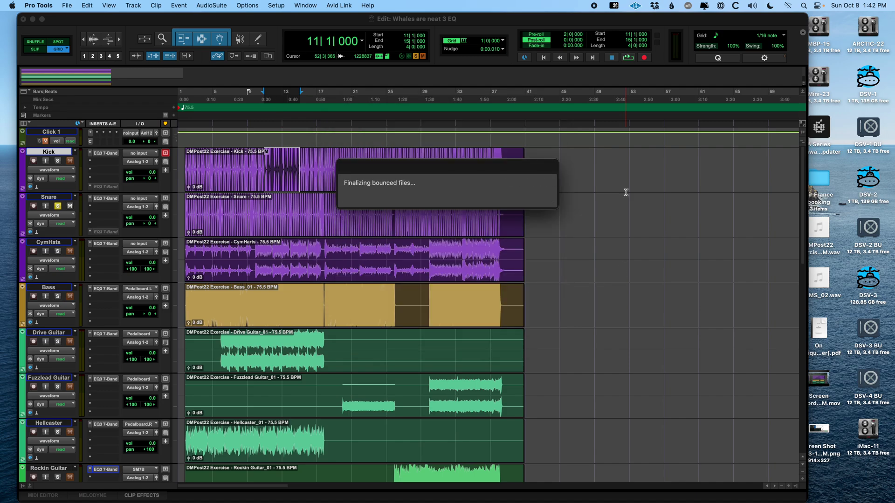
# - Switch to the Finder desktop and preview the audio of Whales are neat snare bounce.mp3 in Quick Look
pyautogui.moveTo(631, 28); pyautogui.dragTo(535, 28)
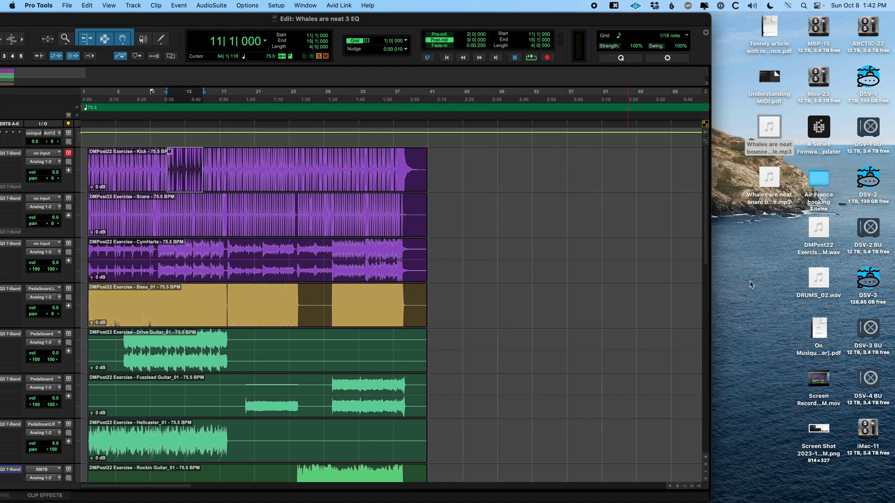
pyautogui.click(775, 199)
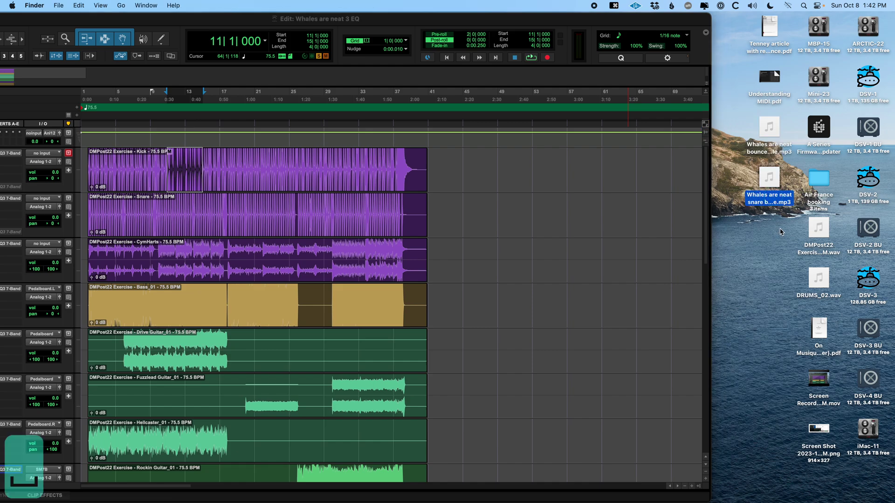
pyautogui.press('space')
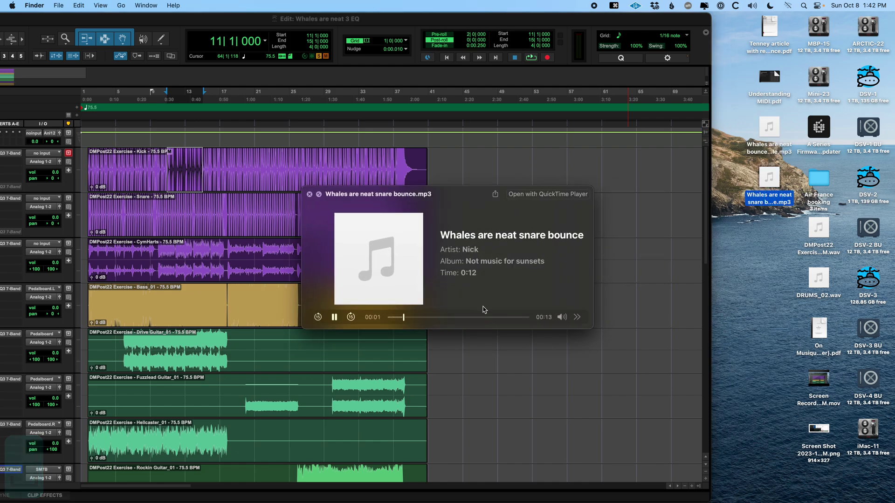
pyautogui.press('space')
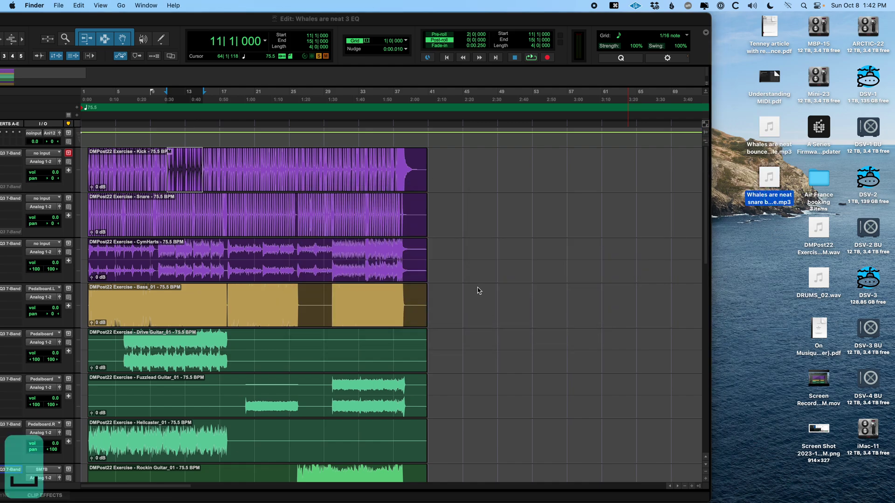
# - Back in Pro Tools, save the session and unsolo the Snare track
pyautogui.moveTo(486, 19); pyautogui.dragTo(591, 20)
pyautogui.click(558, 157)
pyautogui.press('super+s')
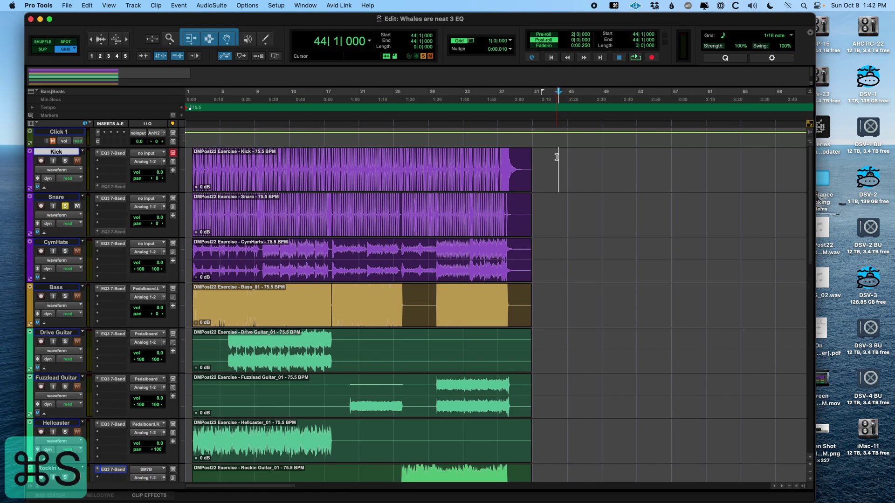
pyautogui.press('r')
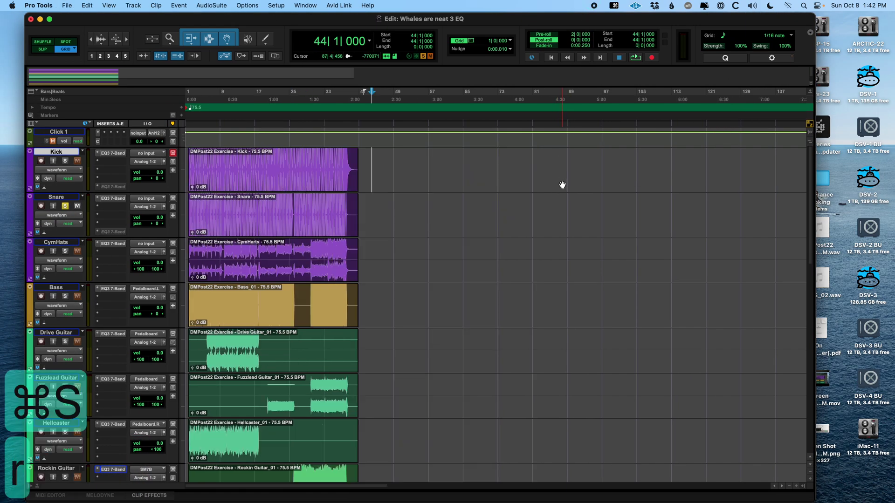
pyautogui.click(65, 206)
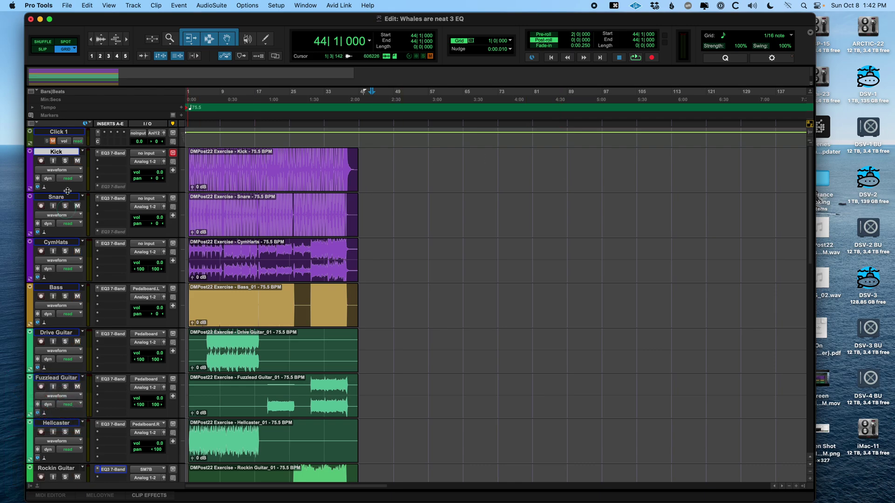
# - Add one mono audio track below Kick and carry the Kick clip's time selection down onto the new track
pyautogui.click(275, 188)
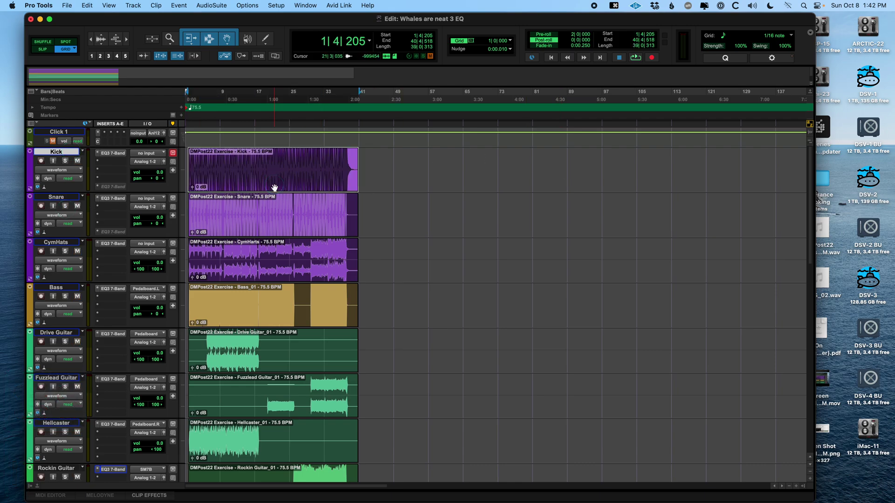
pyautogui.press('shift+super+n')
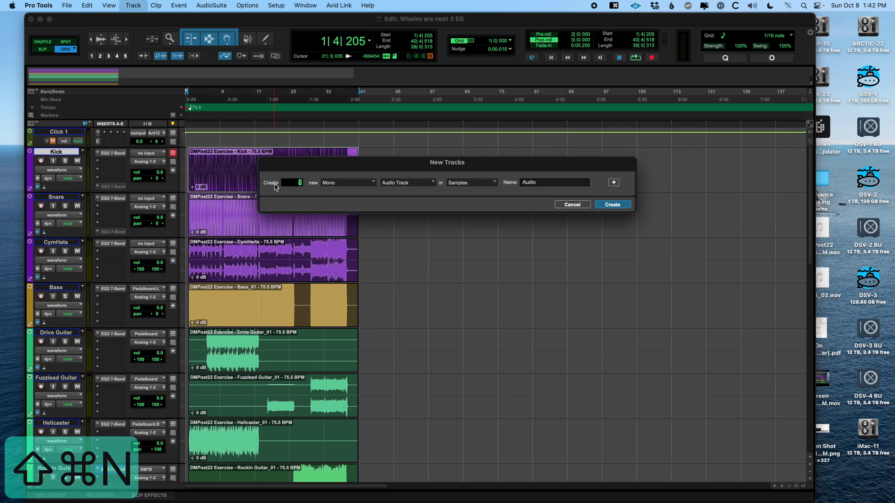
pyautogui.press('Return')
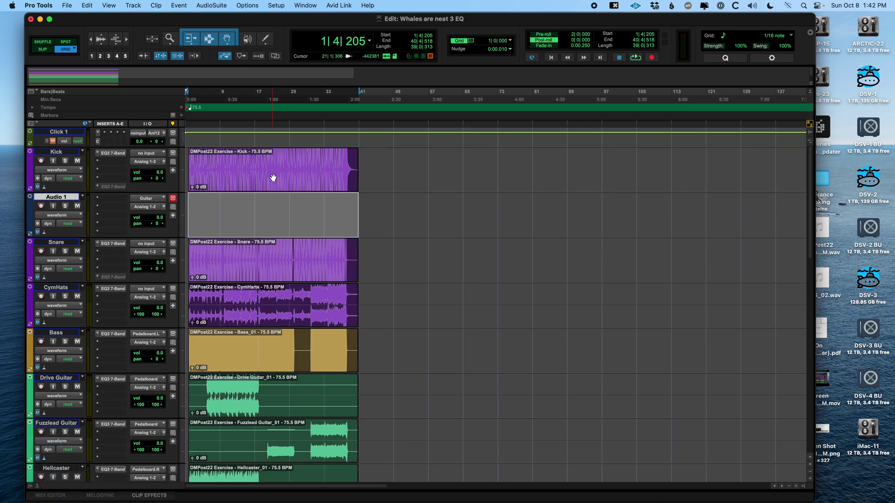
pyautogui.click(278, 188)
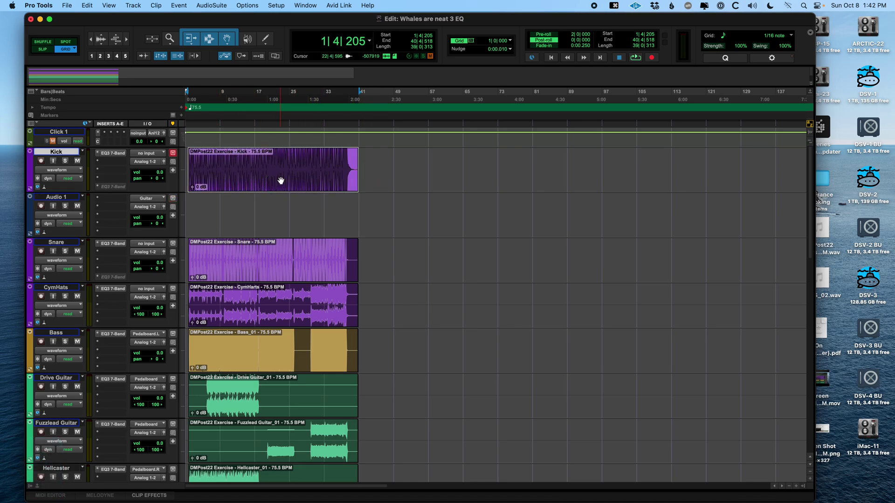
pyautogui.press(';')
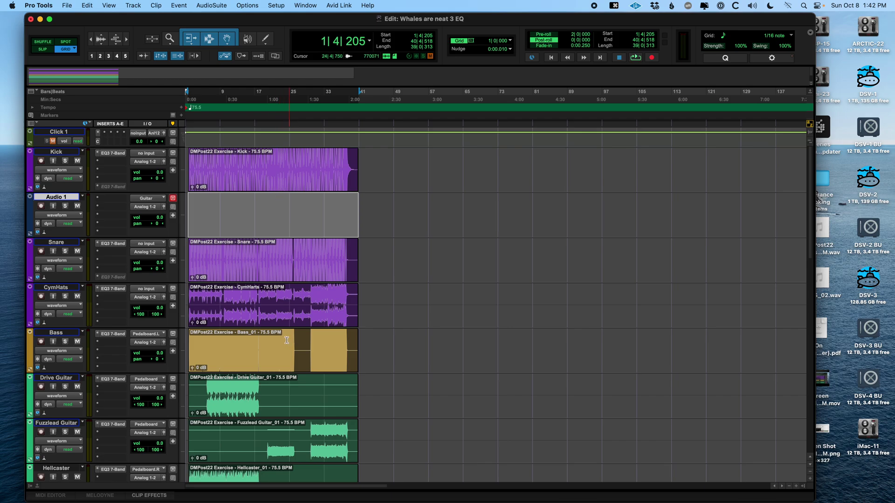
# - Delete bars 18 to 26 from the CymHats clip and consolidate the two remaining pieces into one clip
pyautogui.moveTo(259, 292); pyautogui.dragTo(294, 294)
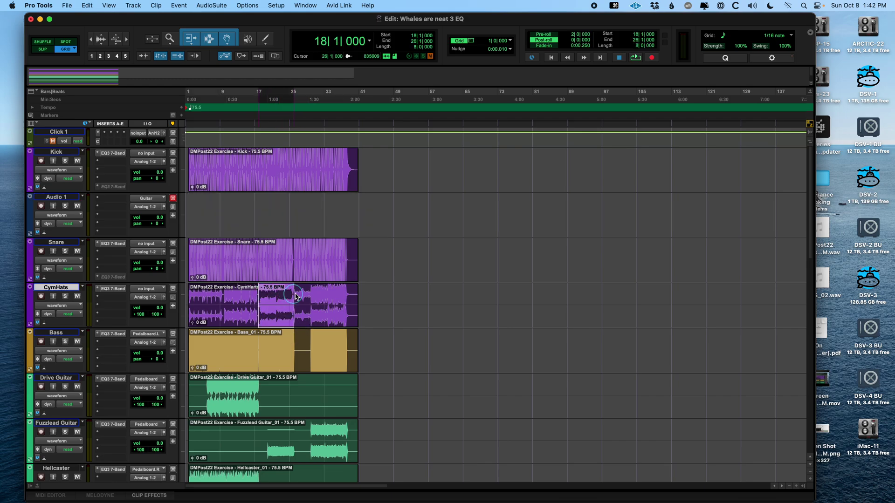
pyautogui.press('BackSpace')
pyautogui.click(225, 315)
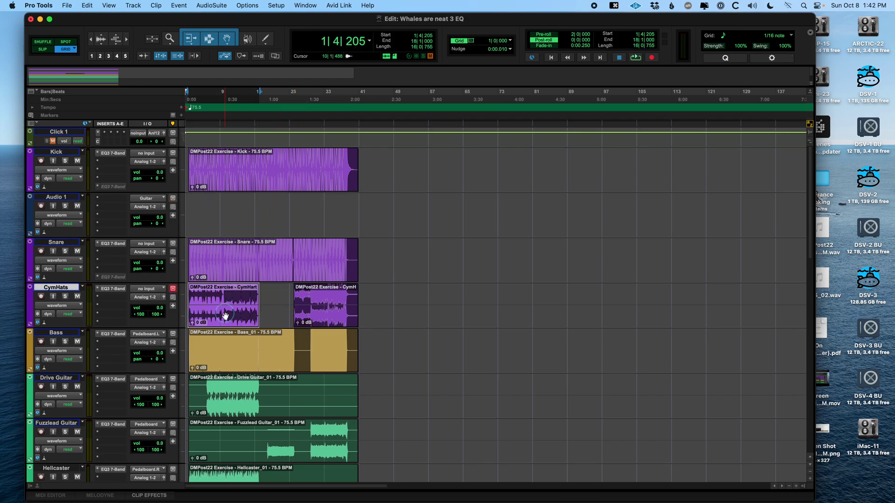
pyautogui.keyDown('shift'); pyautogui.click(320, 318); pyautogui.keyUp('shift')
pyautogui.hotkey('alt', 'shift', '3')
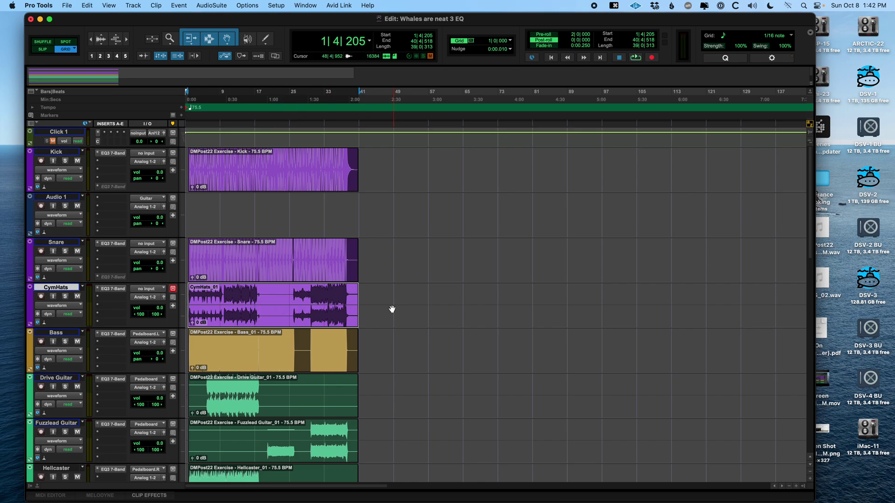
# - Undo the consolidation and the deletion on the CymHats track
pyautogui.press('super+z')
pyautogui.press('super+z')
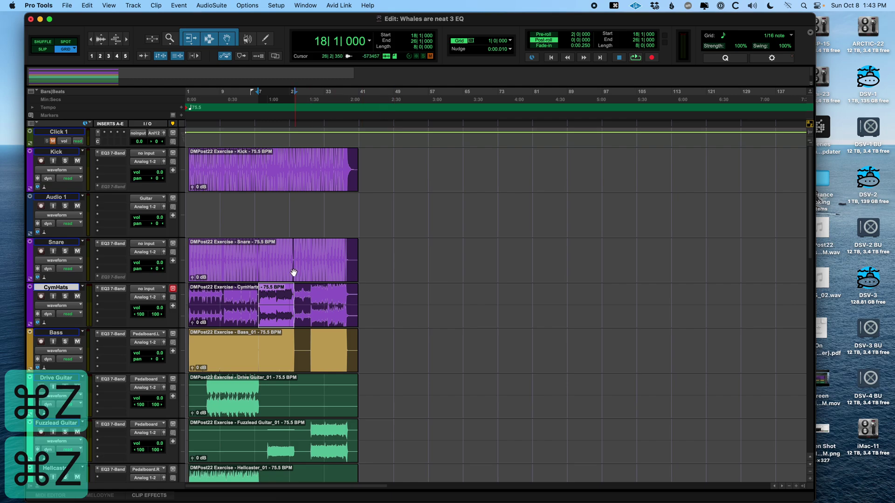
# - Select the entire Snare clip and carry its time selection up onto the empty Audio 1 track
pyautogui.click(293, 271)
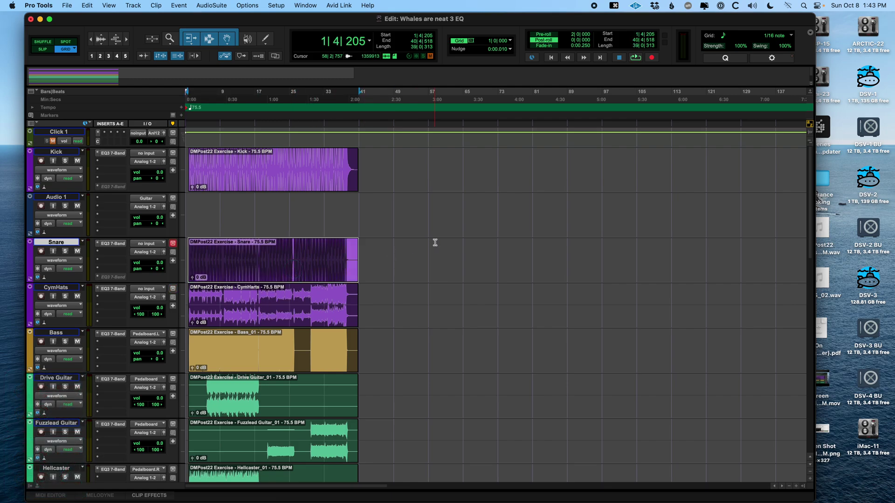
pyautogui.press('p')
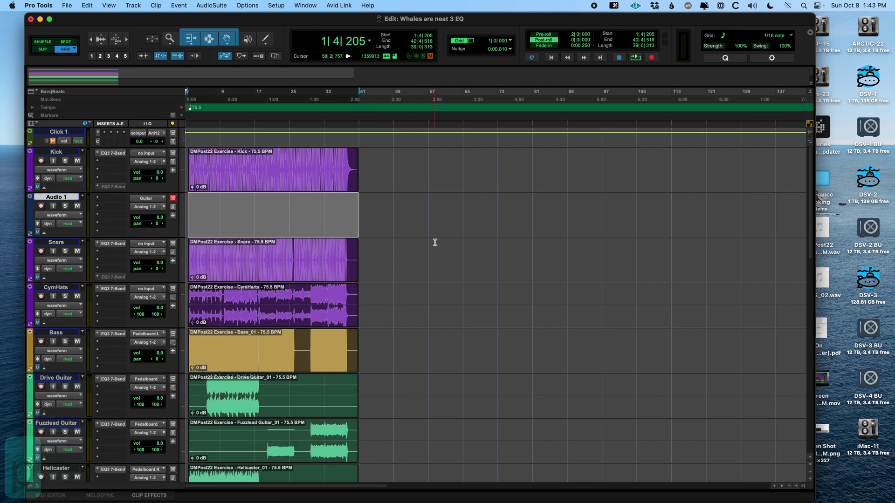
# - Move the time selection down to the Drive Guitar track, up to Kick, and back onto Audio 1
pyautogui.press(';')
pyautogui.press(';')
pyautogui.press(';')
pyautogui.press(';')
pyautogui.press(';')
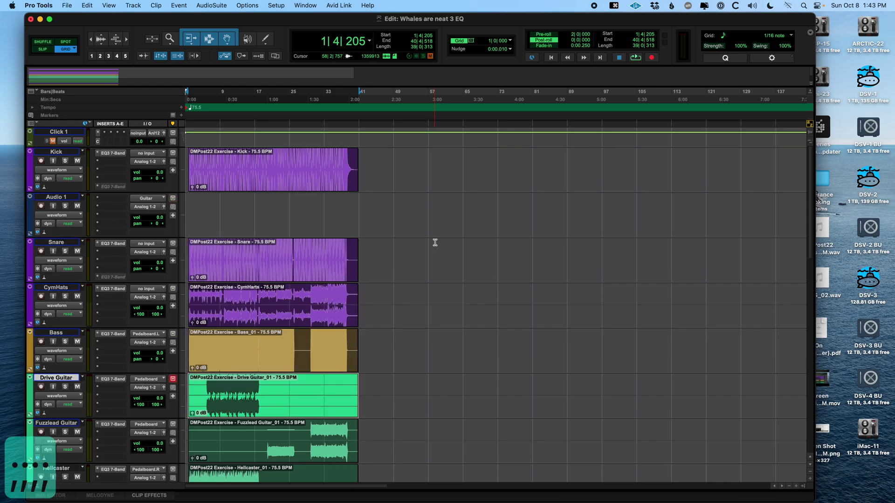
pyautogui.press('p')
pyautogui.press('p')
pyautogui.press('p')
pyautogui.press('p')
pyautogui.press('p')
pyautogui.press('p')
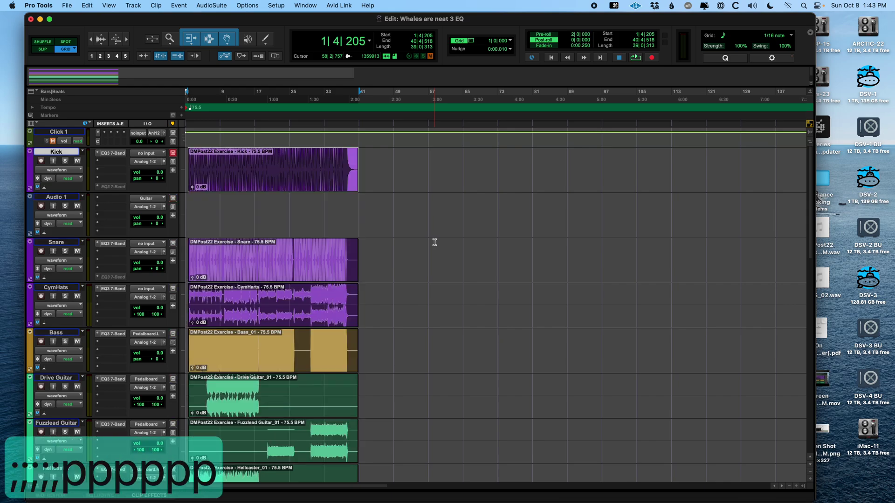
pyautogui.press(';')
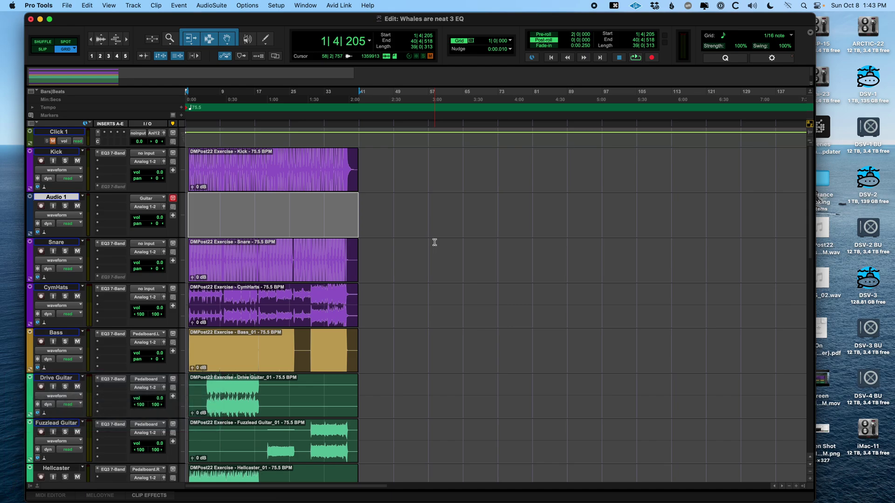
# - Consolidate the empty selection on Audio 1 into a blank clip and move the Audio 1 track above Kick
pyautogui.hotkey('alt', 'shift', '3')
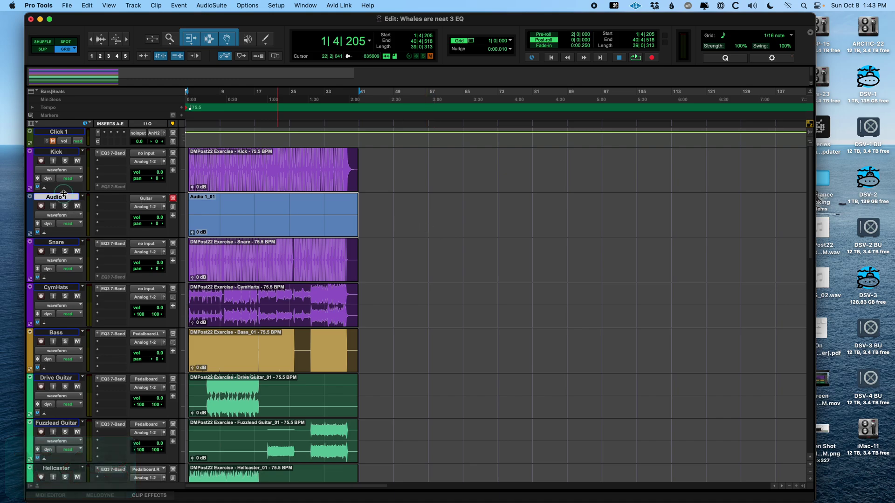
pyautogui.moveTo(69, 192); pyautogui.dragTo(55, 153)
pyautogui.click(446, 198)
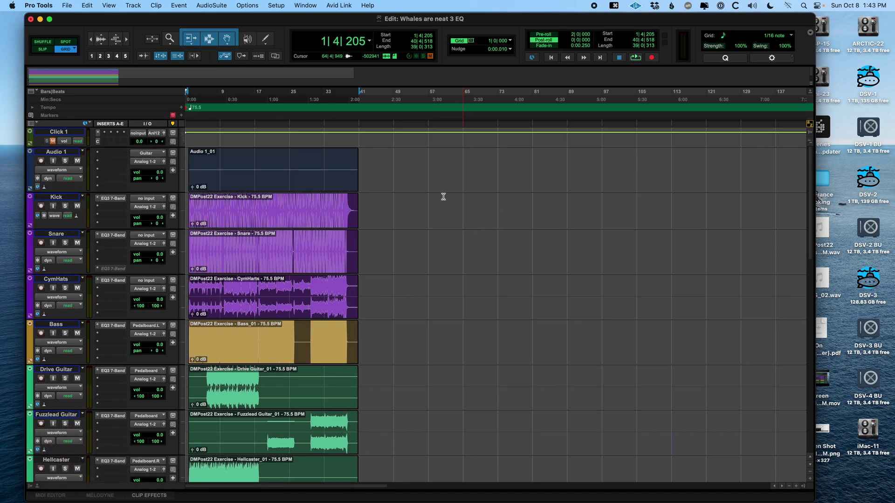
# - Save the session and select the entire blank clip on the Audio 1 track
pyautogui.click(442, 195)
pyautogui.press('super+s')
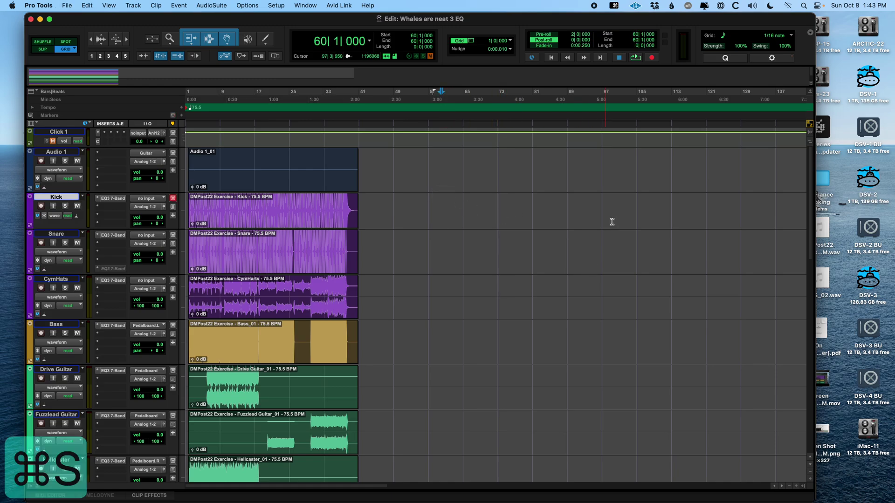
pyautogui.click(294, 189)
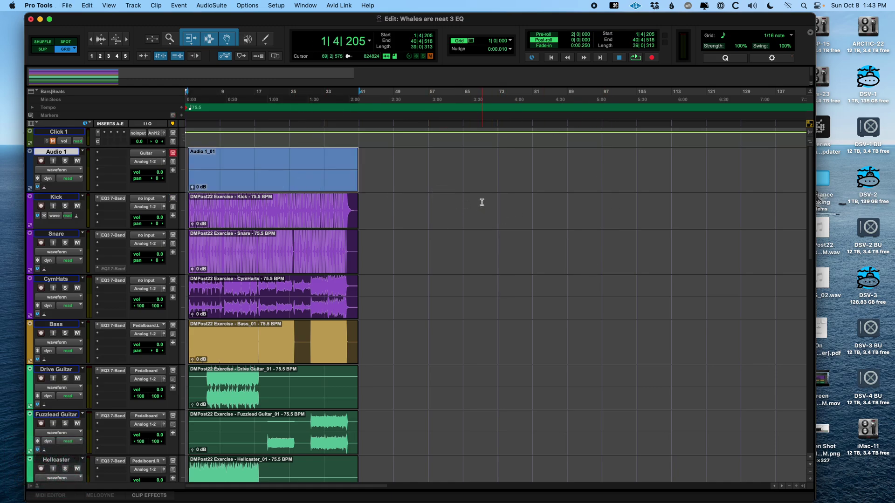